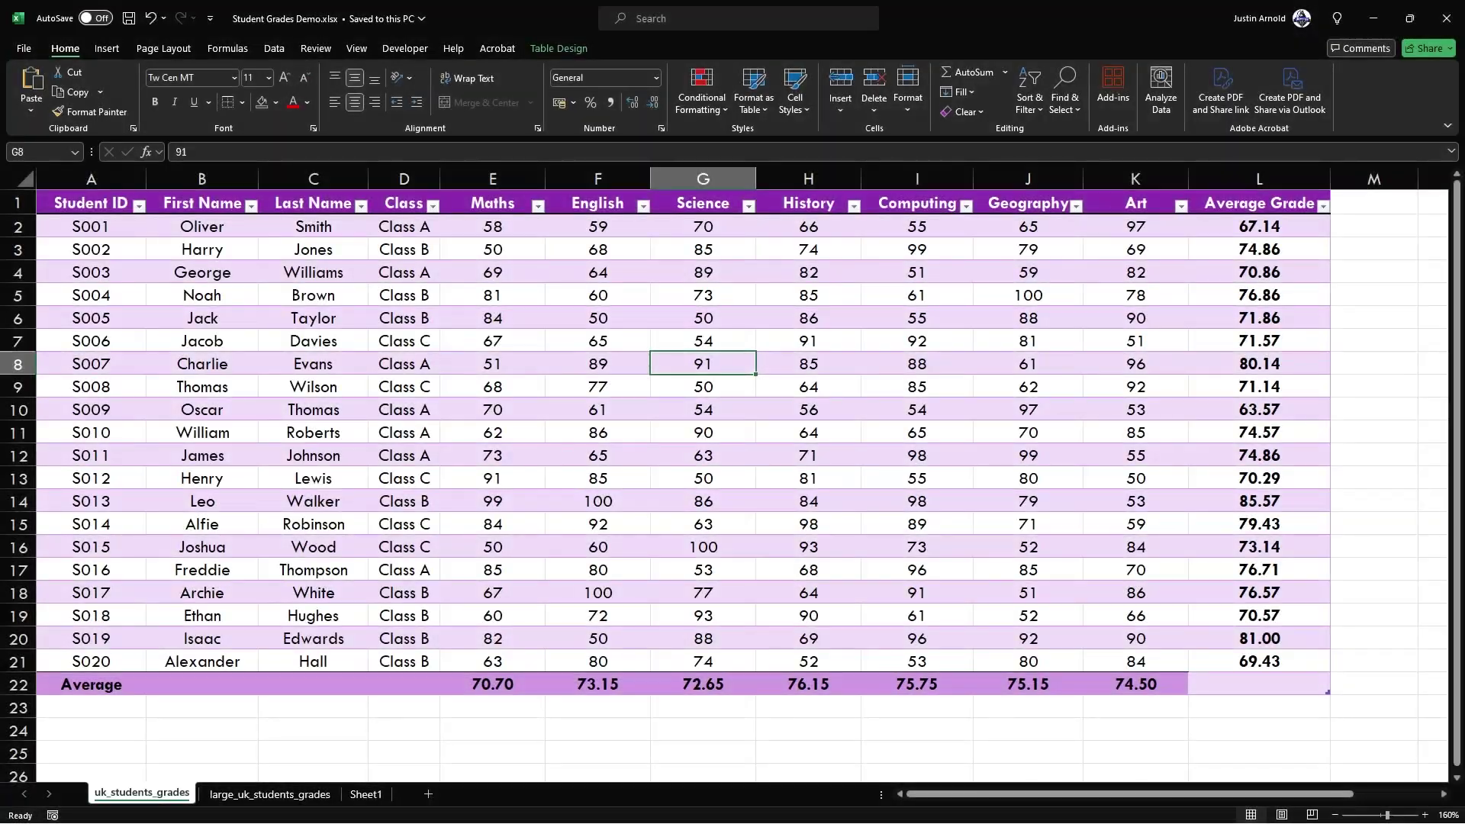
Step the active cell around the table with arrow keys, then jump to the start of row 6
key("Up")
key("Up")
key("Up")
key("Left")
key("Left")
key("Left")
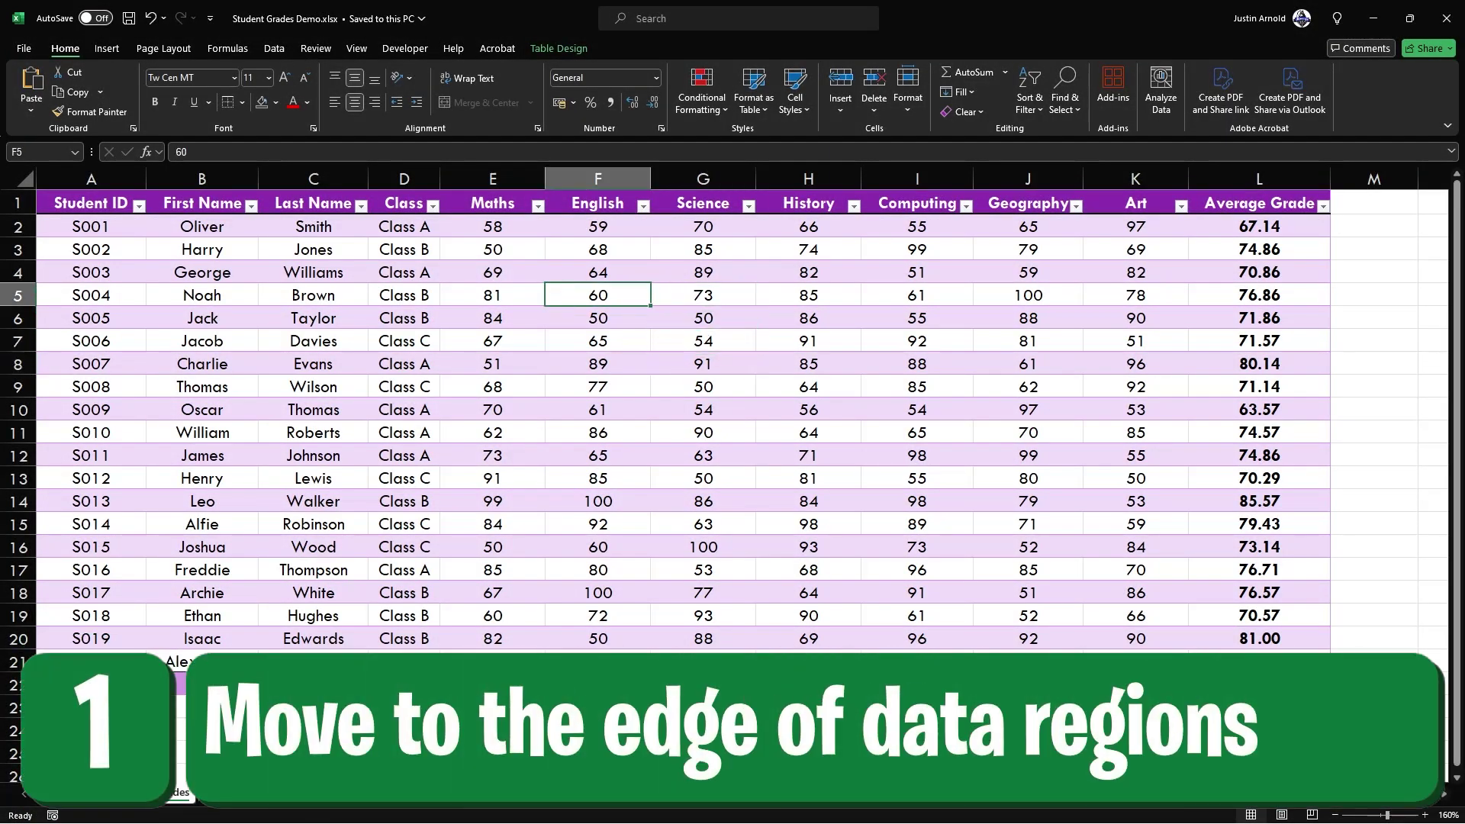
key("Down")
key("Down")
key("Down")
key("Down")
key("Down")
key("Right")
key("Right")
key("Right")
key("Right")
key("Right")
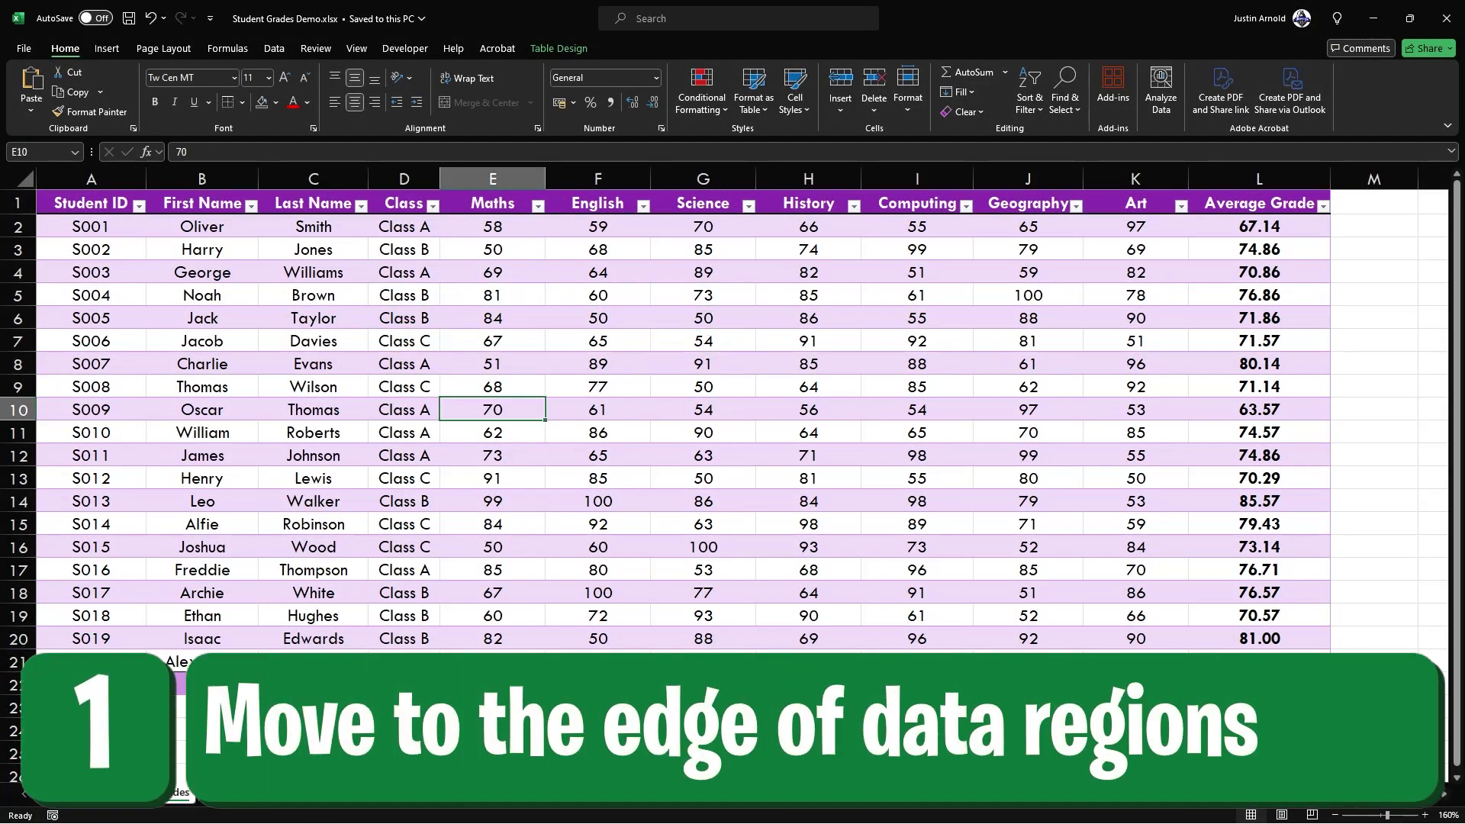
key("Up")
key("Up")
key("Up")
key("Up")
key("Left")
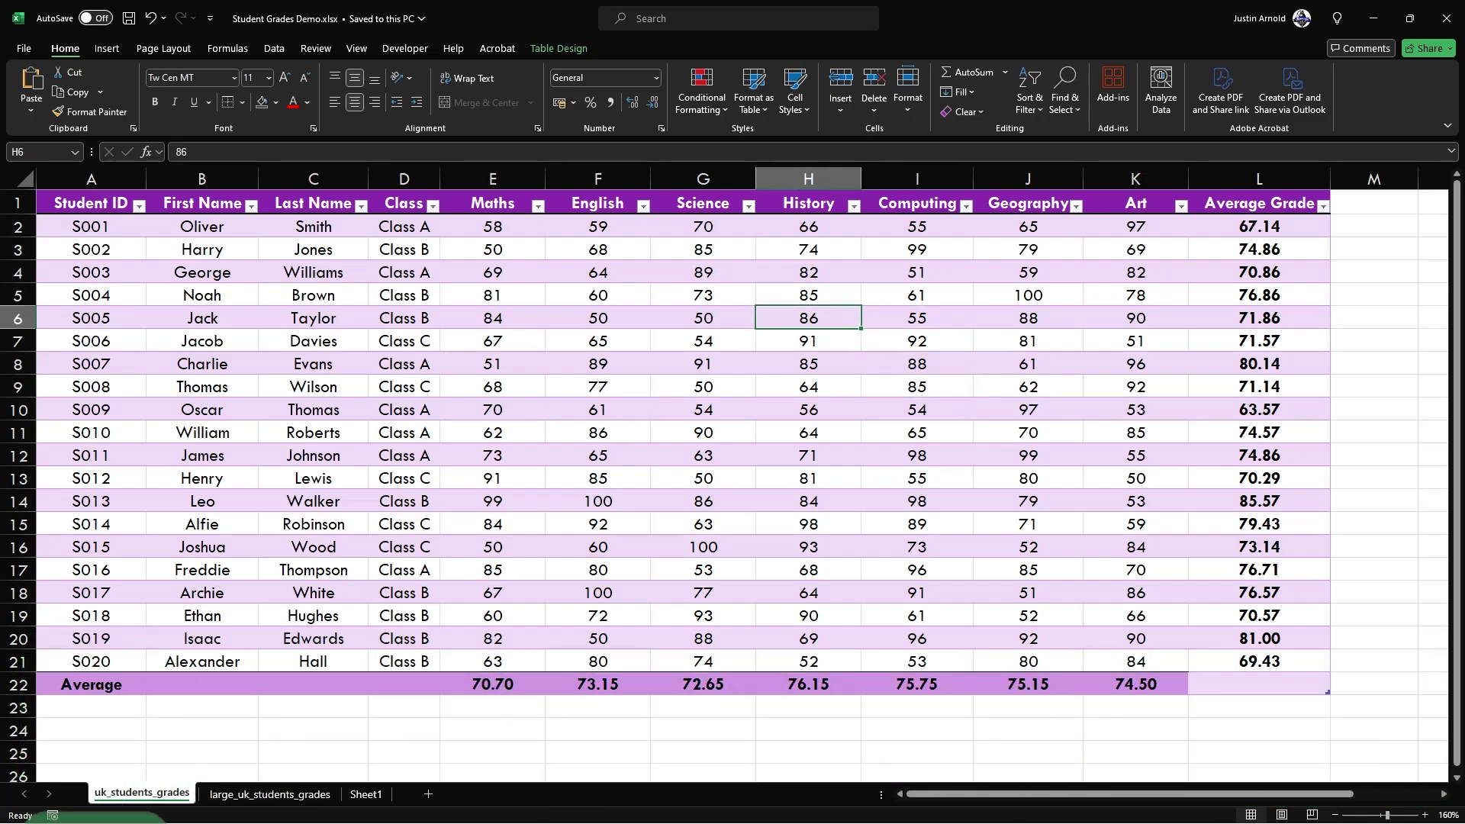
key("Left")
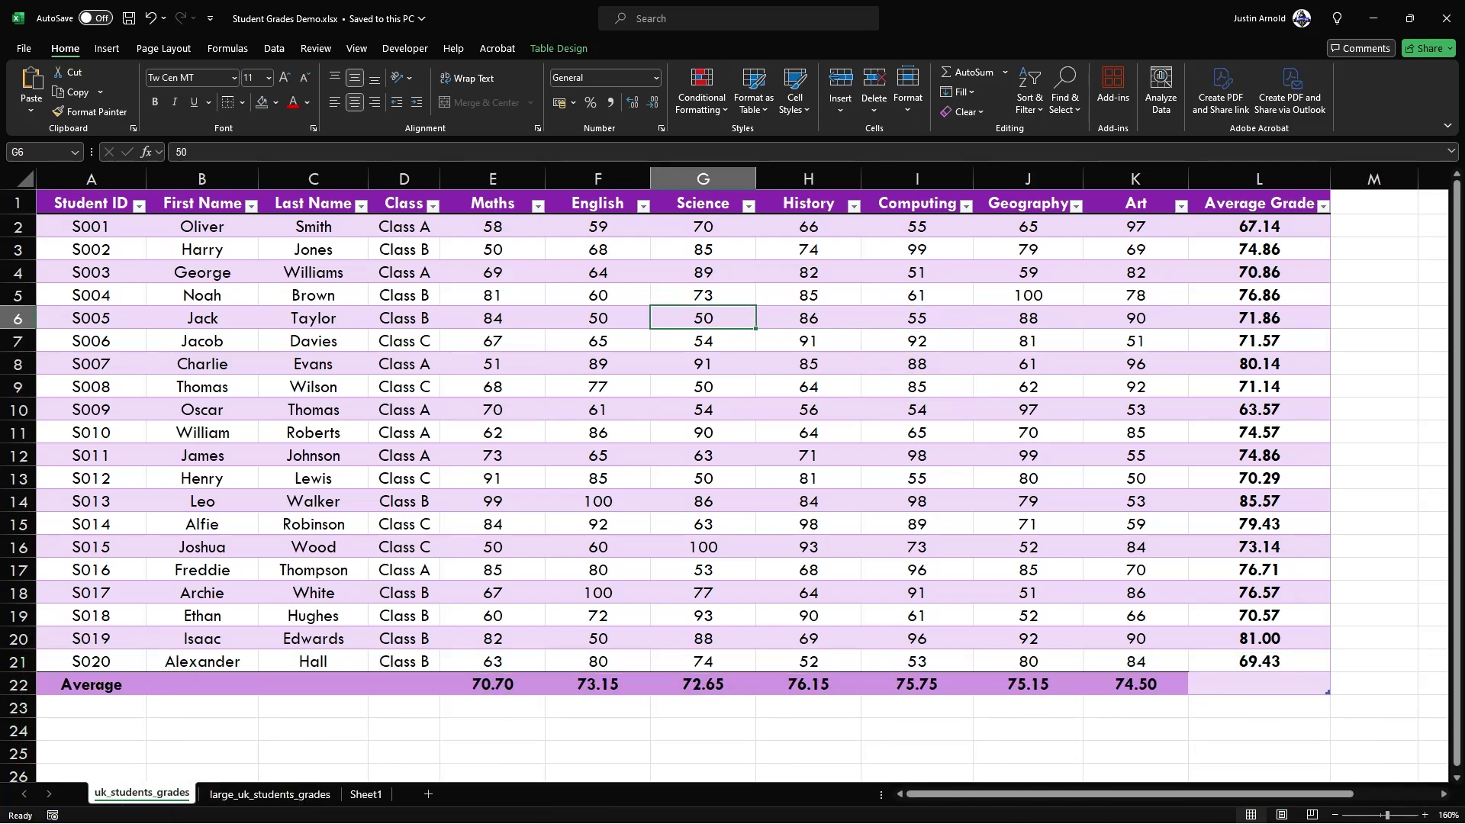
key("Home")
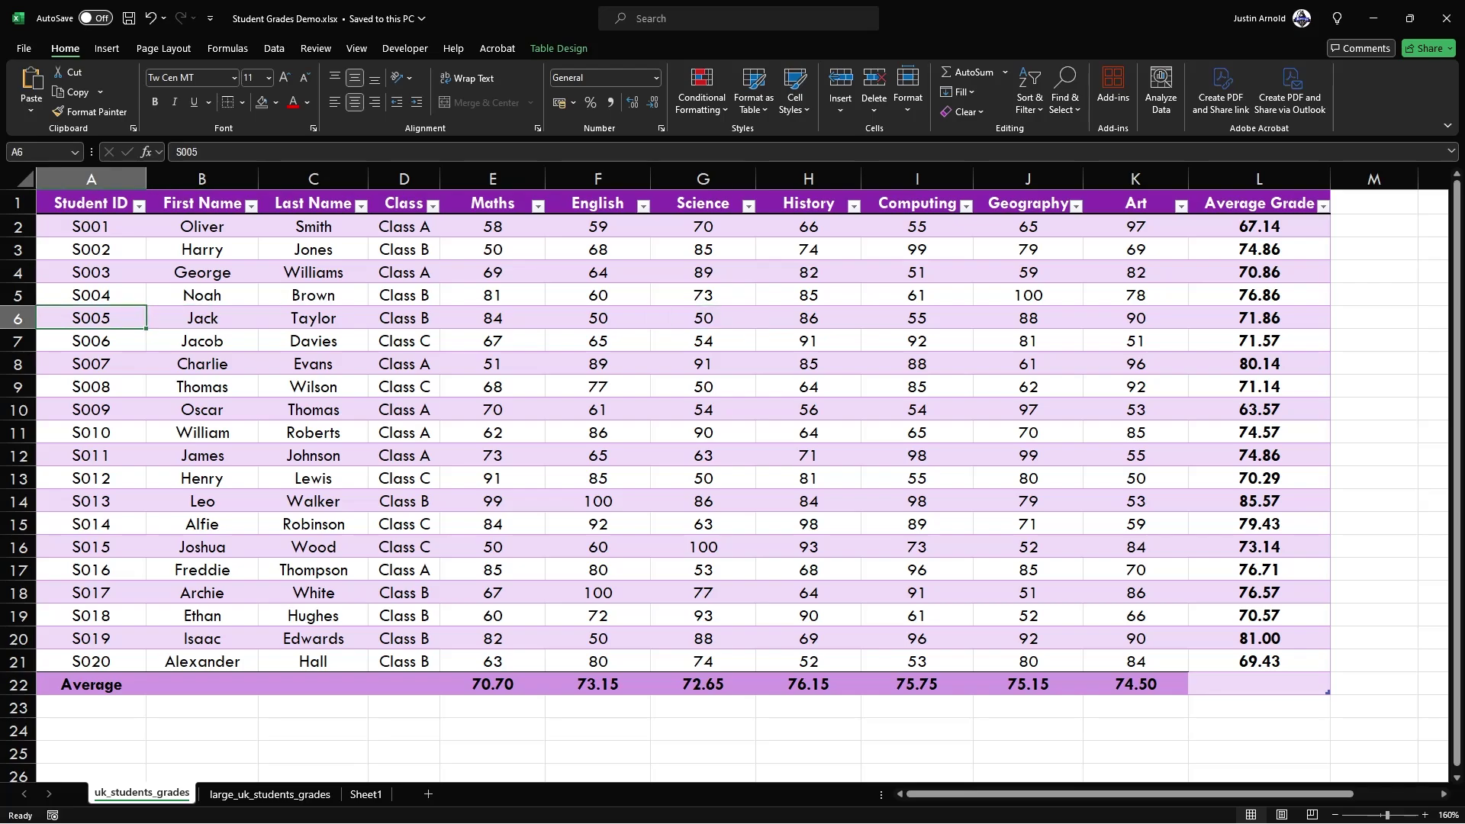
Use Ctrl+arrow jumps between the table edges, the Average row in A22 and the Art average in K22
key("ctrl+Right")
key("ctrl+Down")
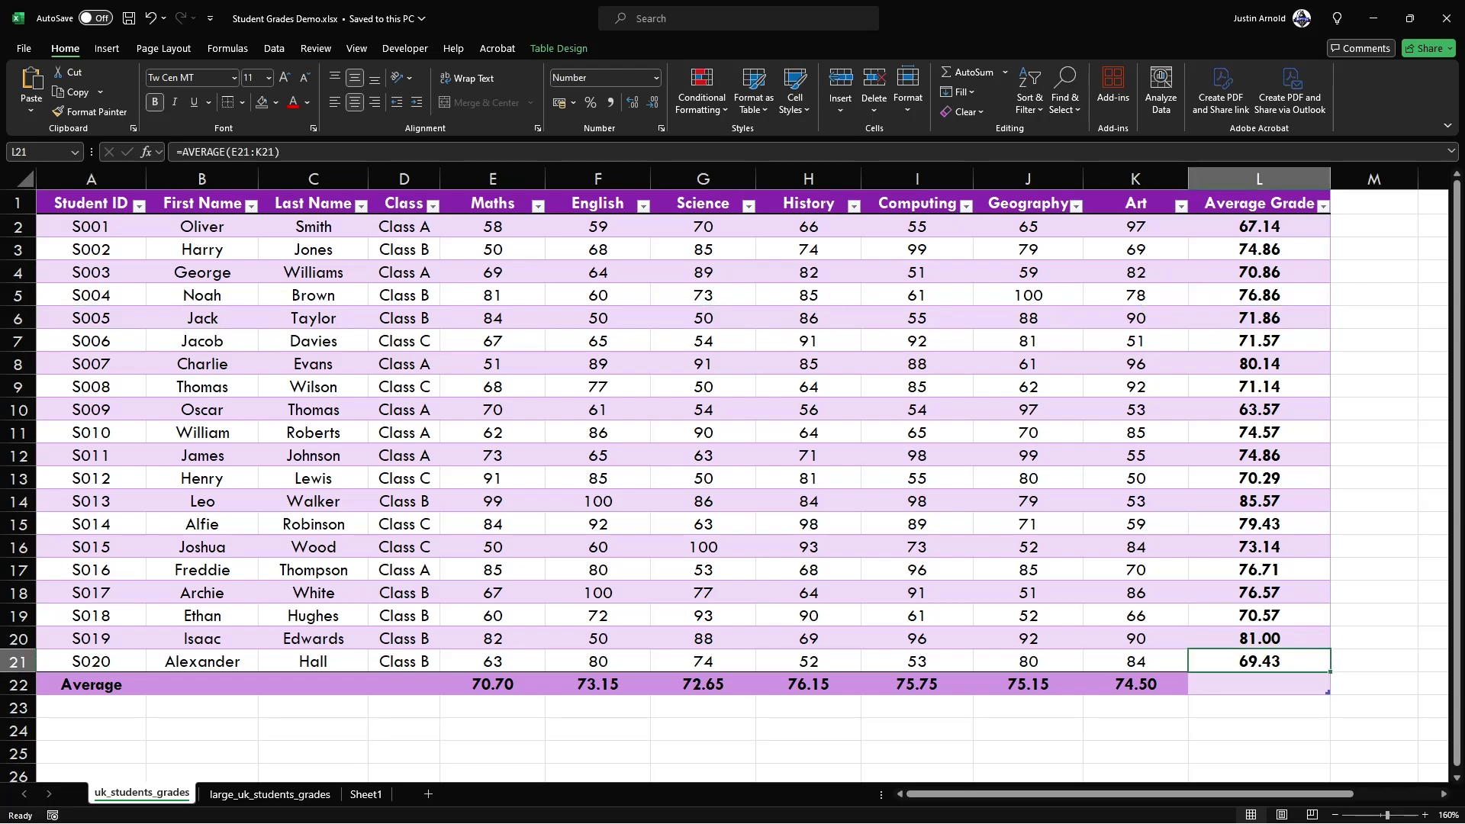
key("ctrl+Up")
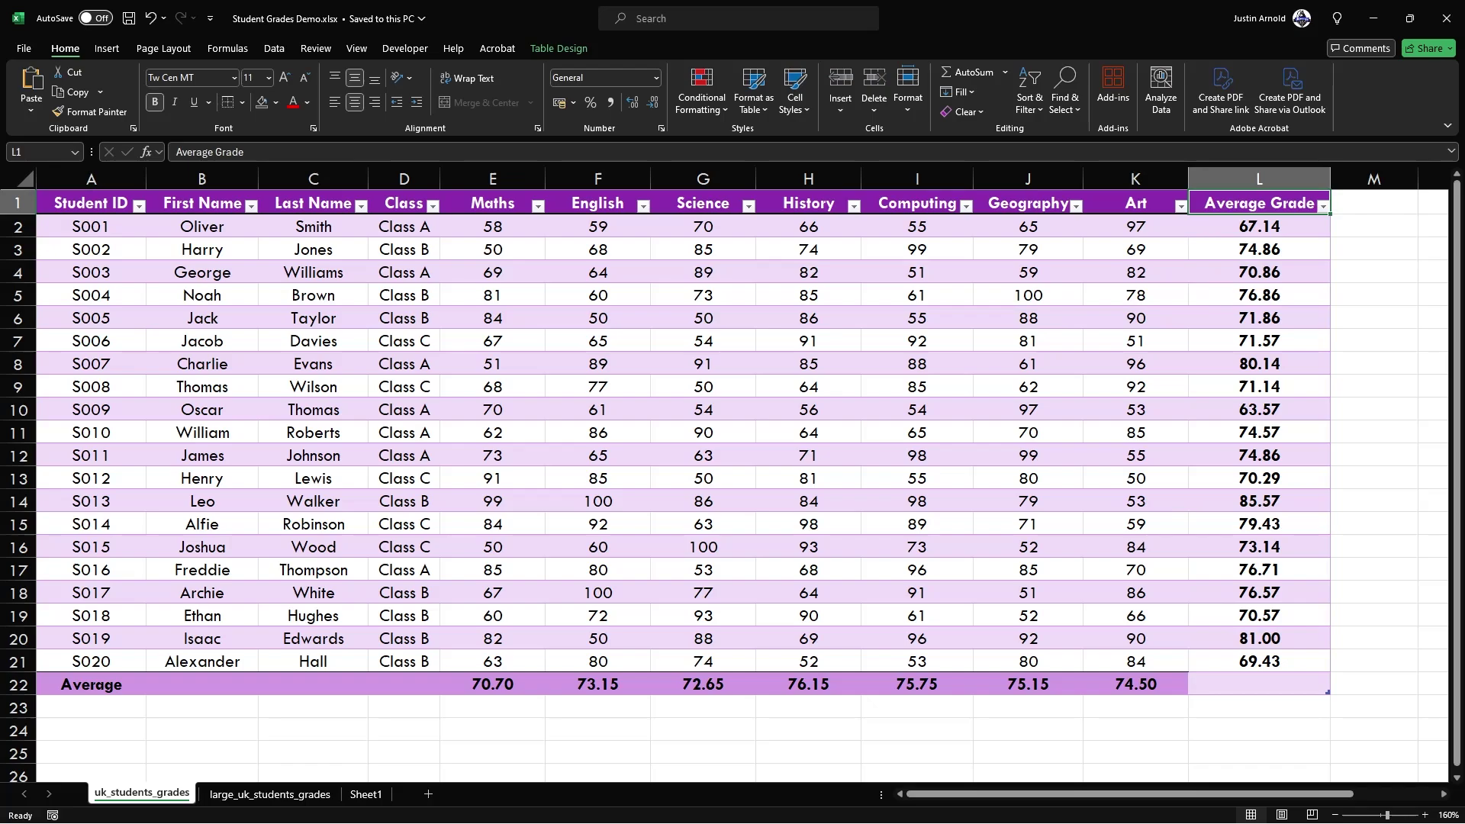
key("ctrl+Left")
key("ctrl+Down")
key("ctrl+Up")
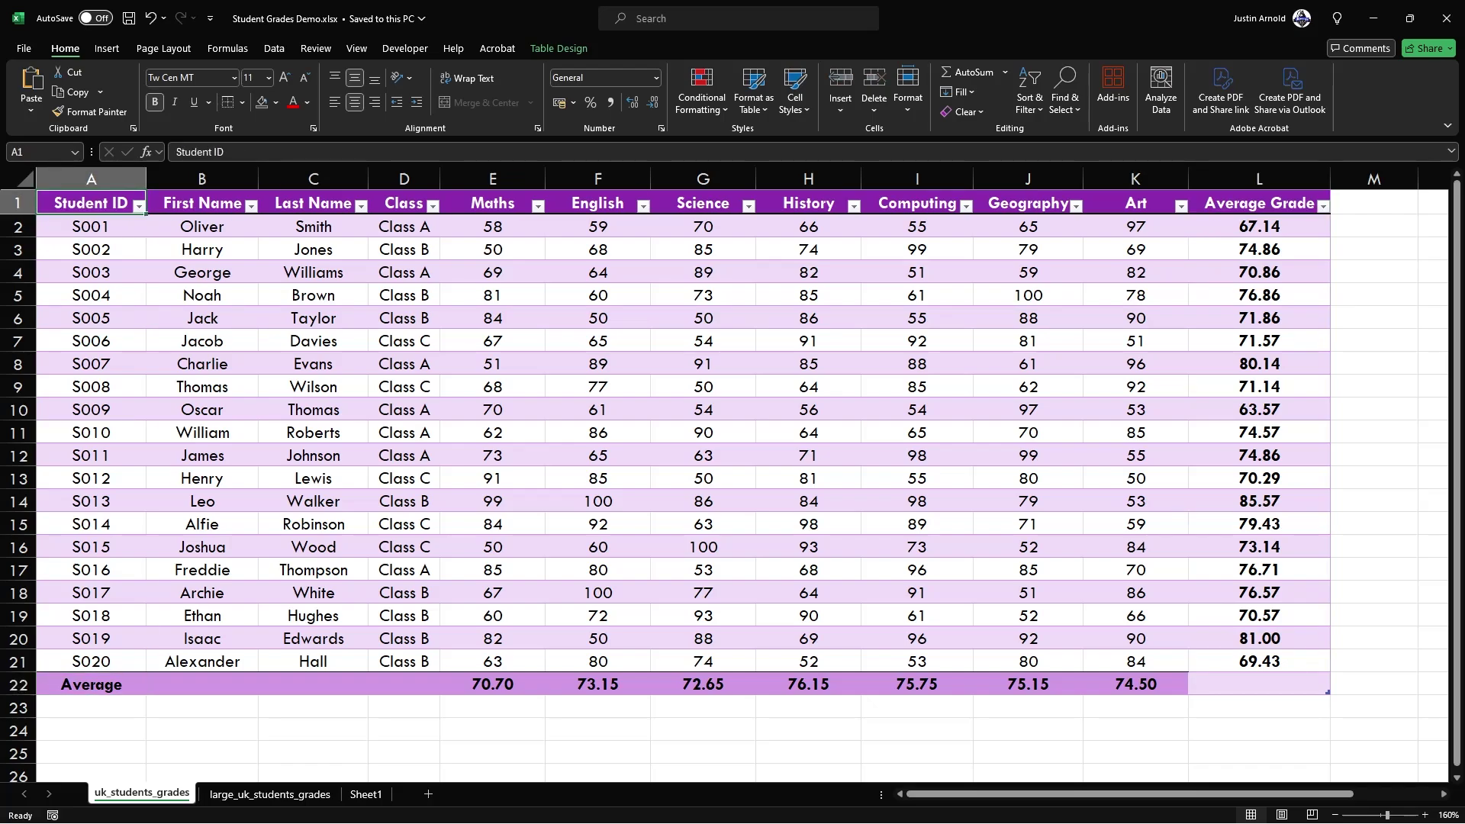
key("ctrl+Right")
key("ctrl+Down")
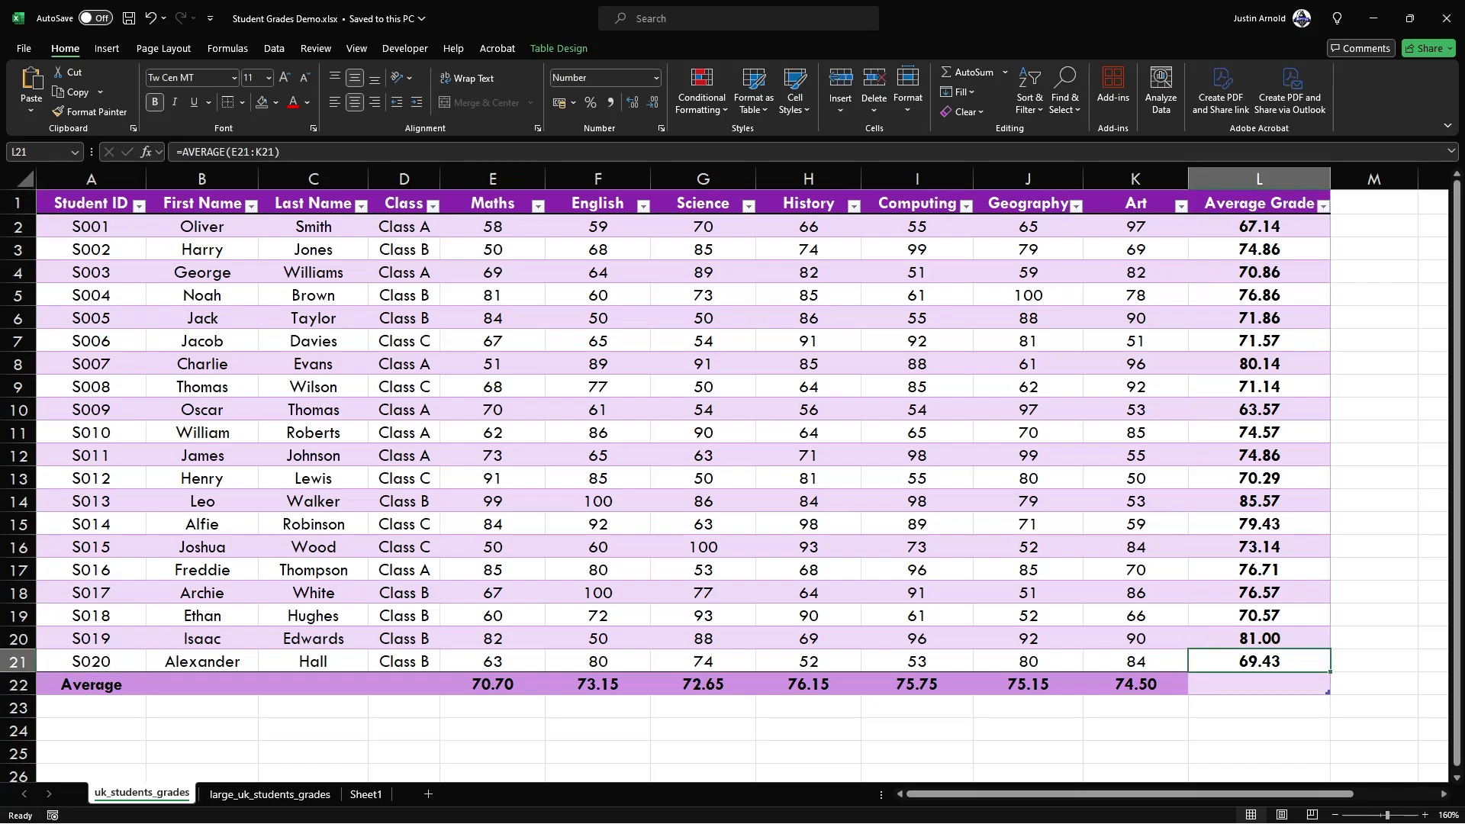
key("ctrl+Left")
key("ctrl+Down")
key("ctrl+Right")
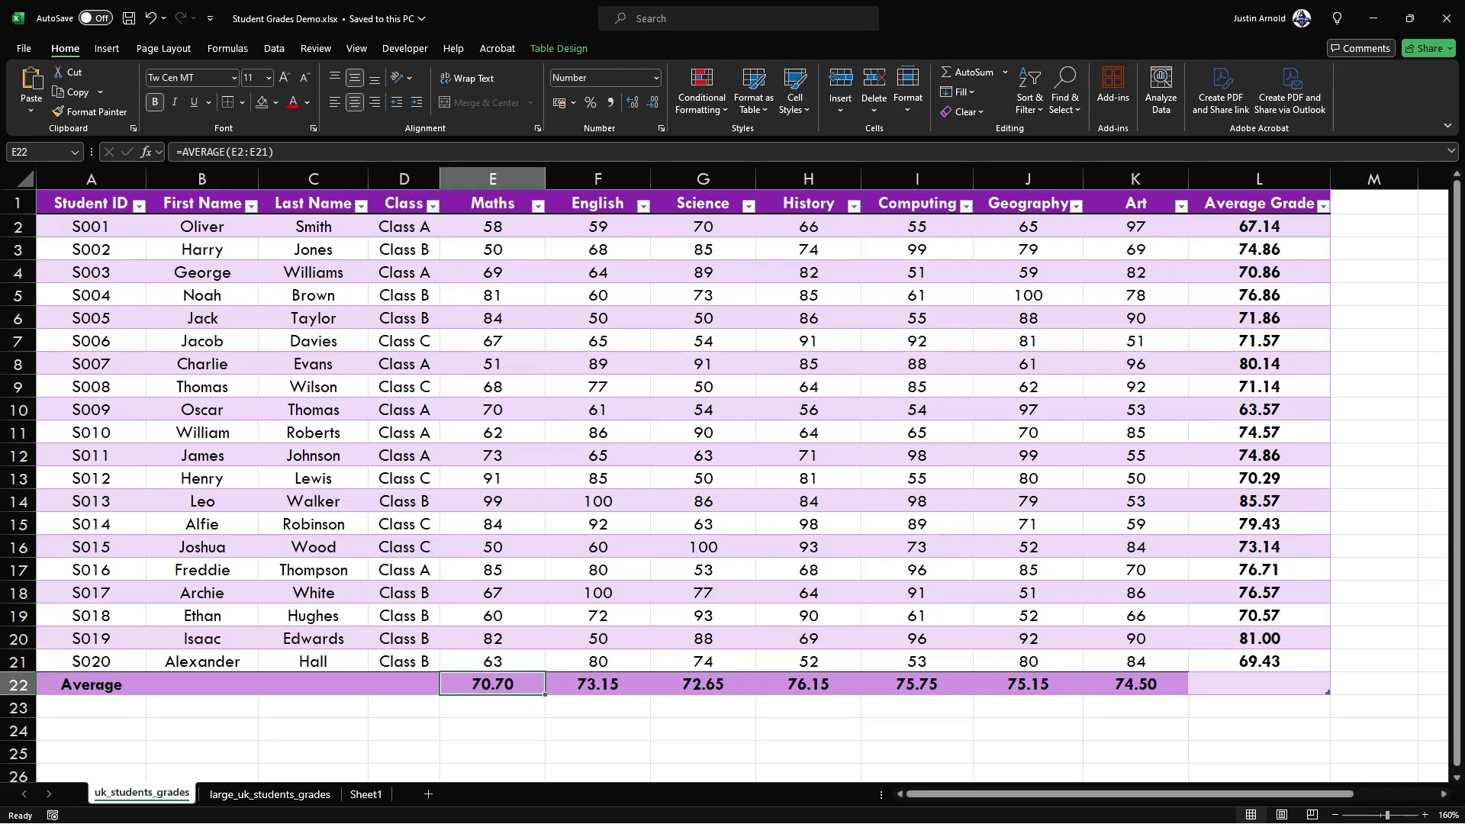
key("ctrl+Right")
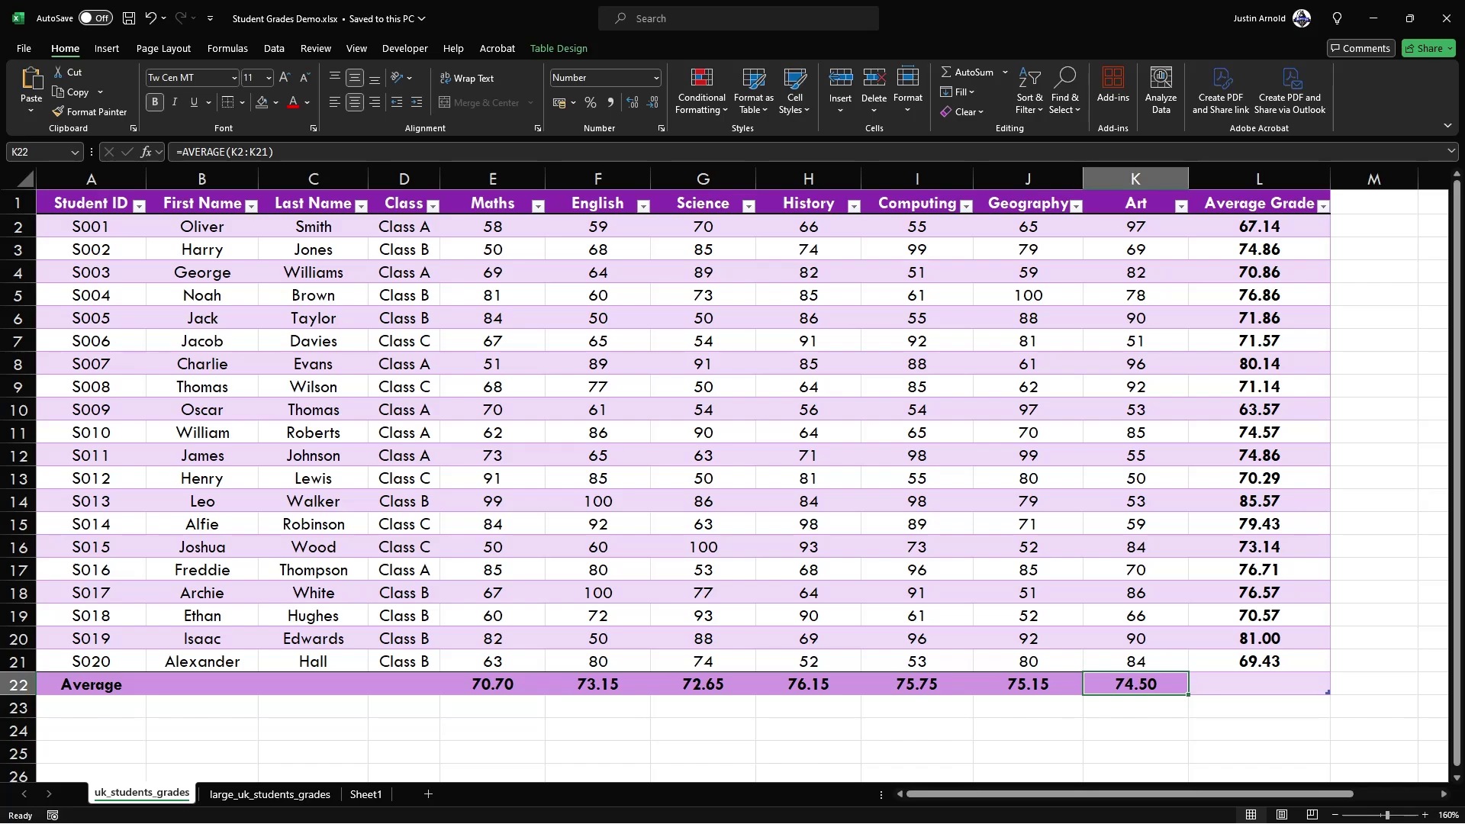
Jump between the headers, the Average row and A1, ending on the last average grade in L21
key("ctrl+Up")
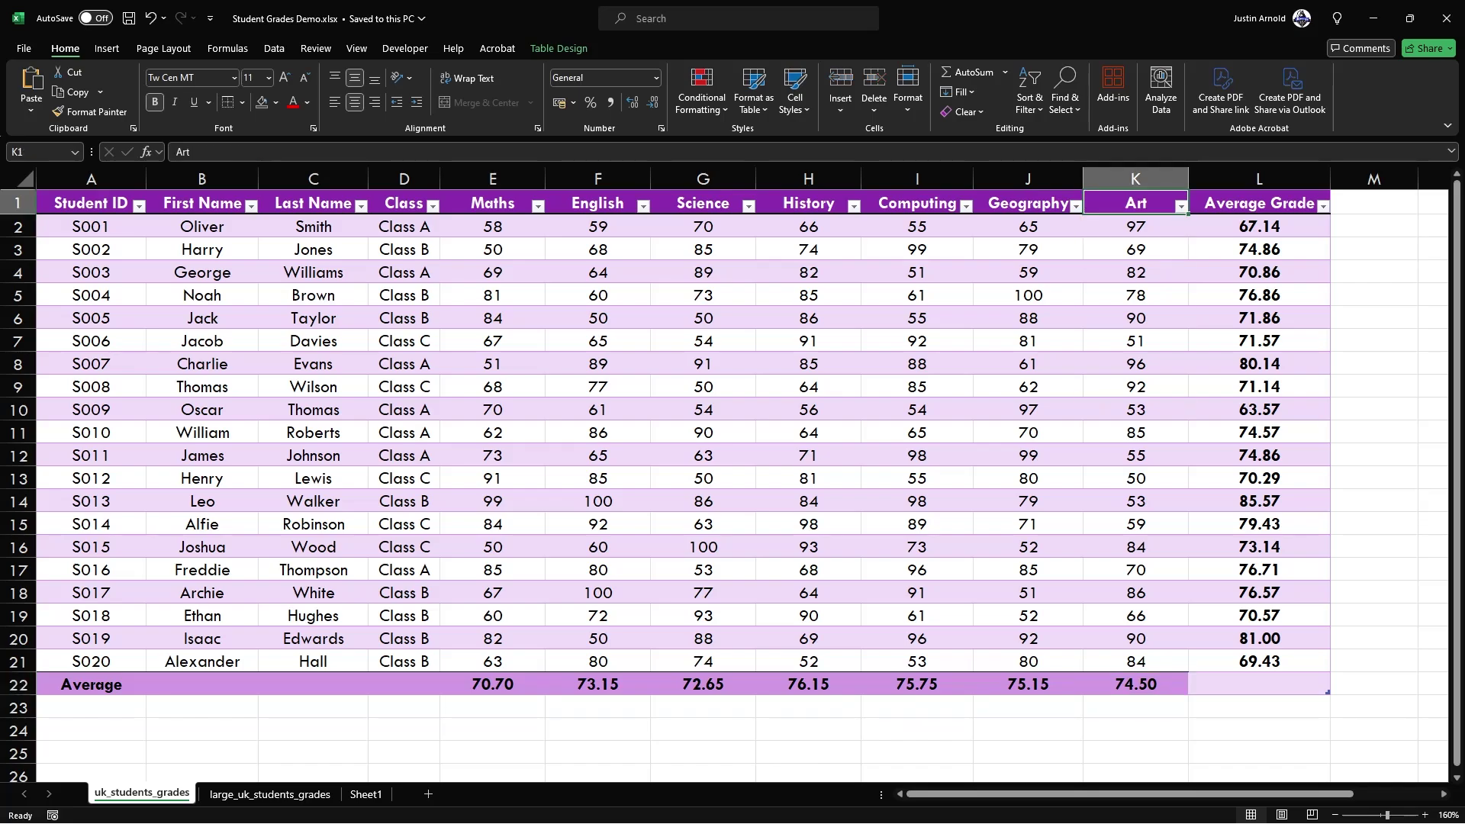
key("ctrl+Left")
key("ctrl+Down")
key("ctrl+Right")
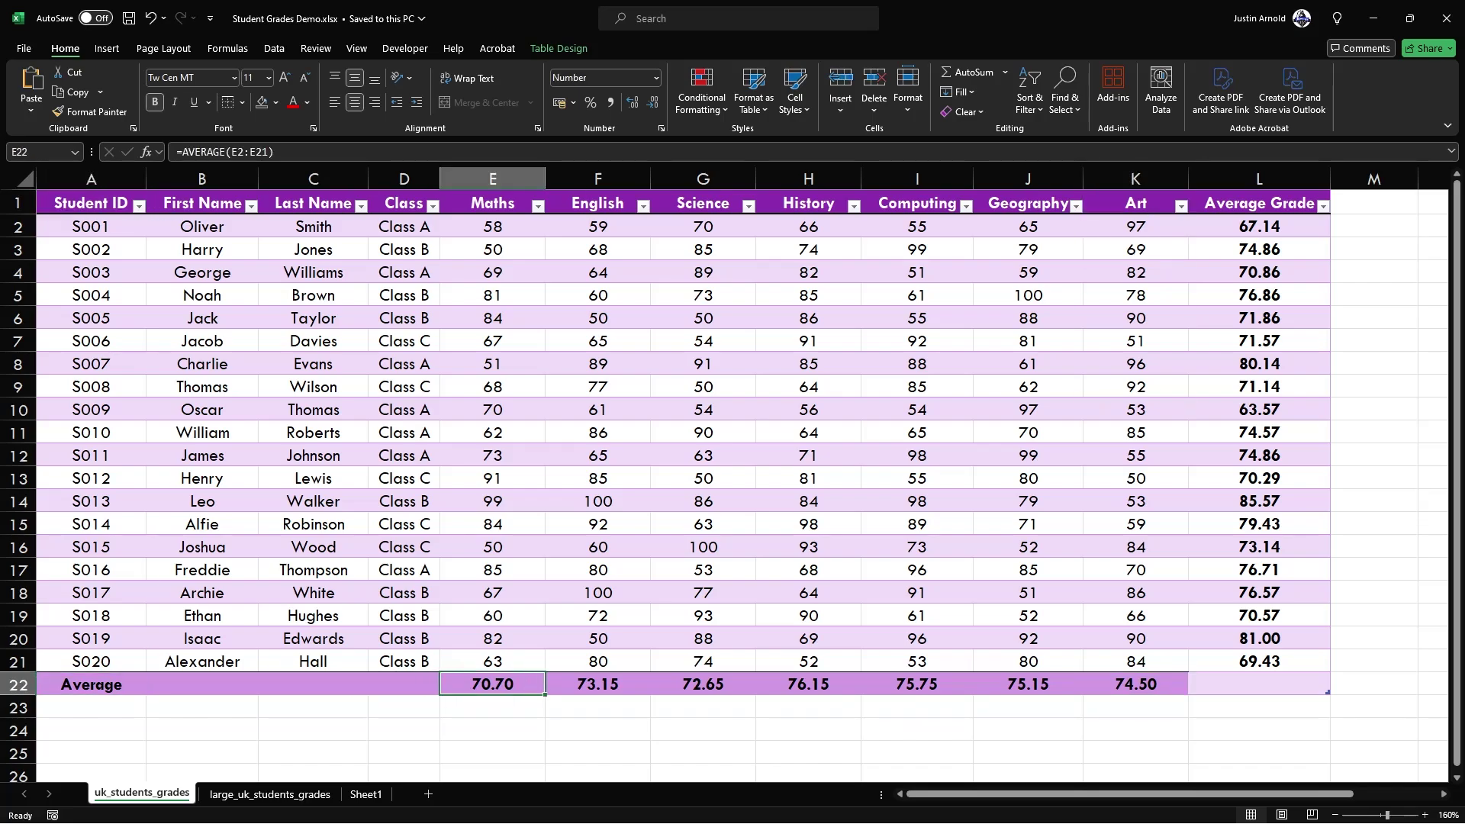
key("ctrl+Up")
key("ctrl+Right")
key("ctrl+Down")
key("ctrl+Up")
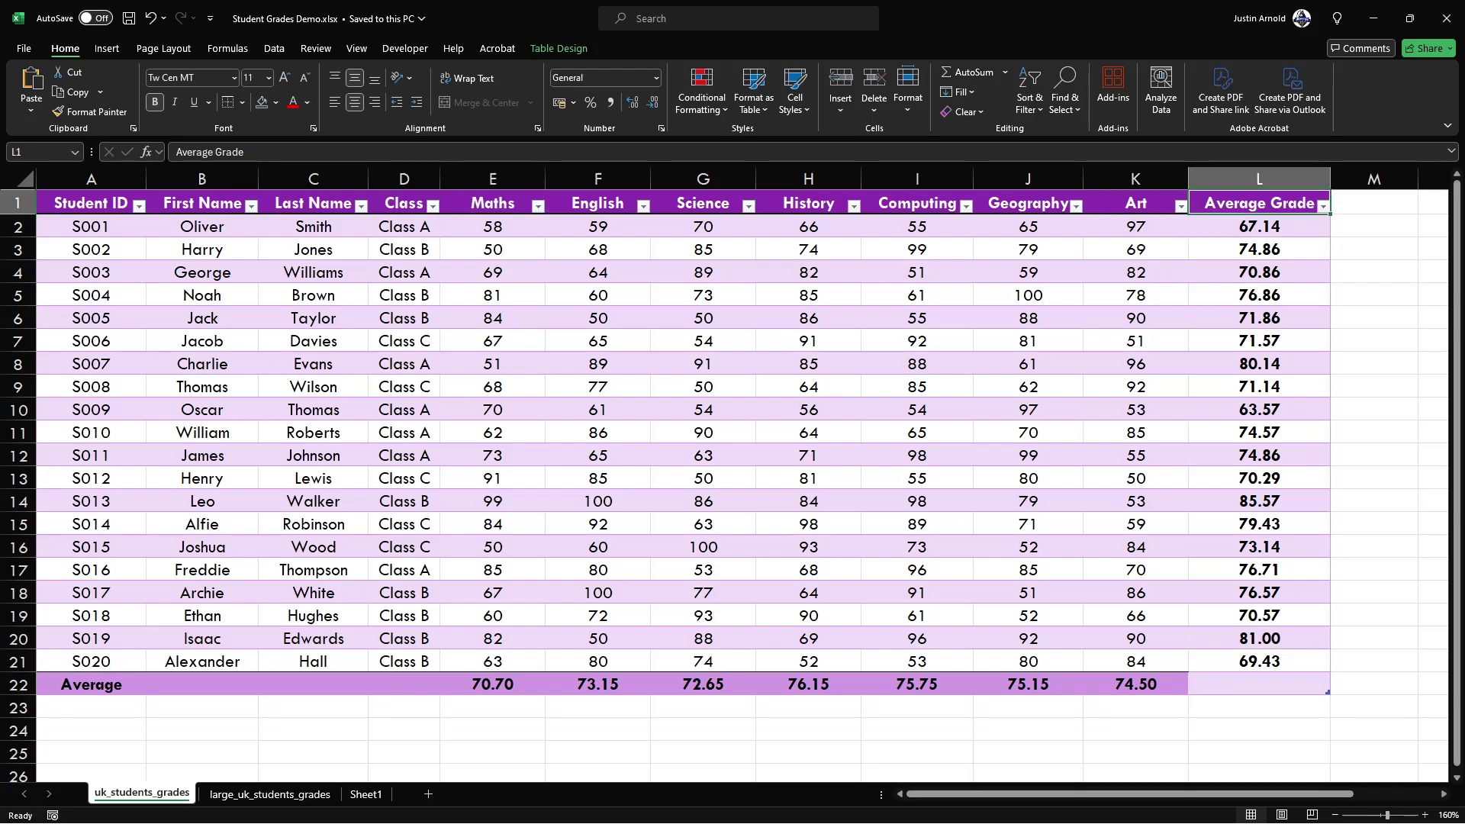
key("ctrl+Left")
key("ctrl+Down")
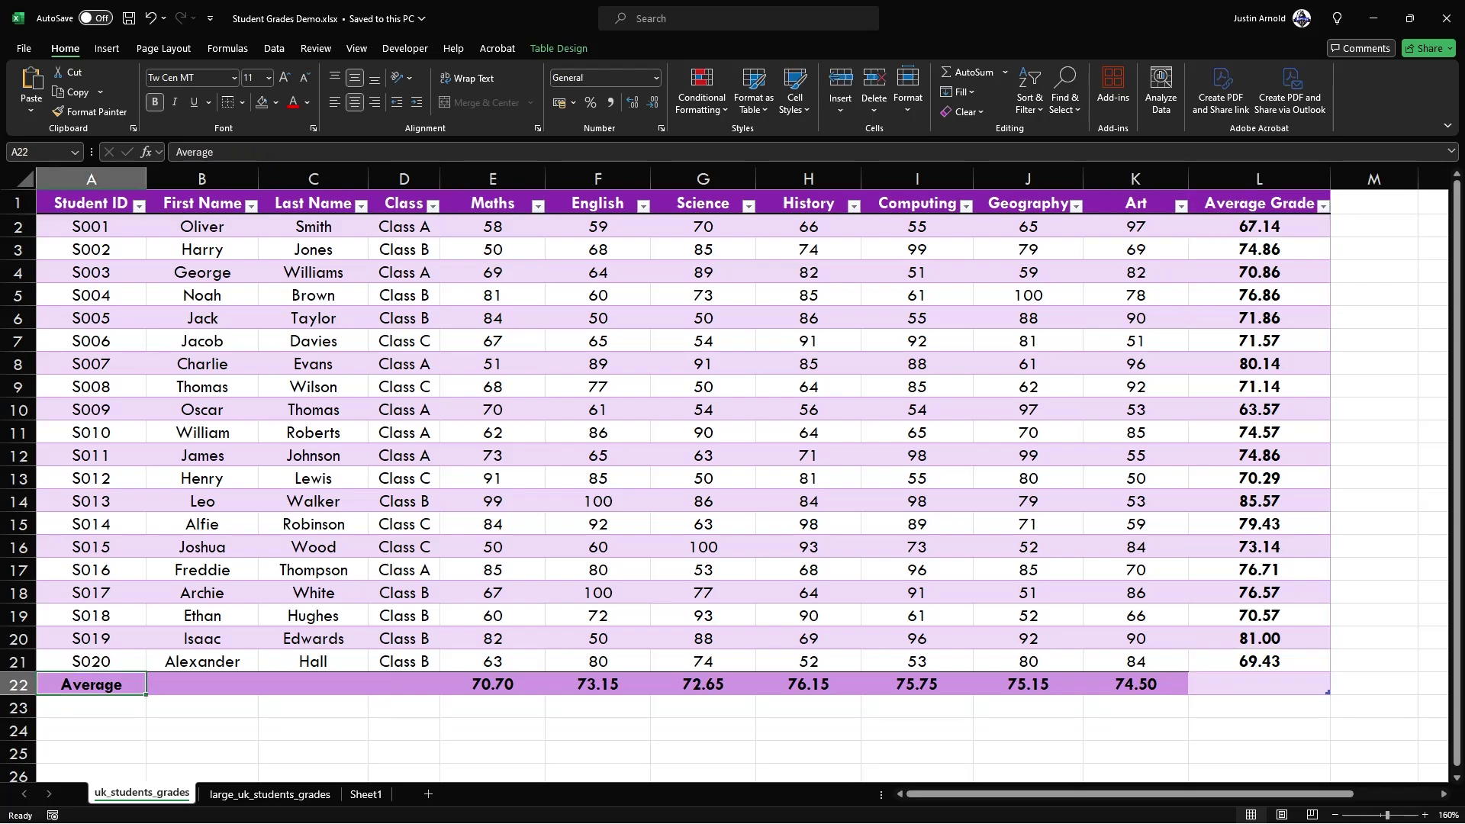
key("ctrl+Up")
key("ctrl+Right")
key("ctrl+Down")
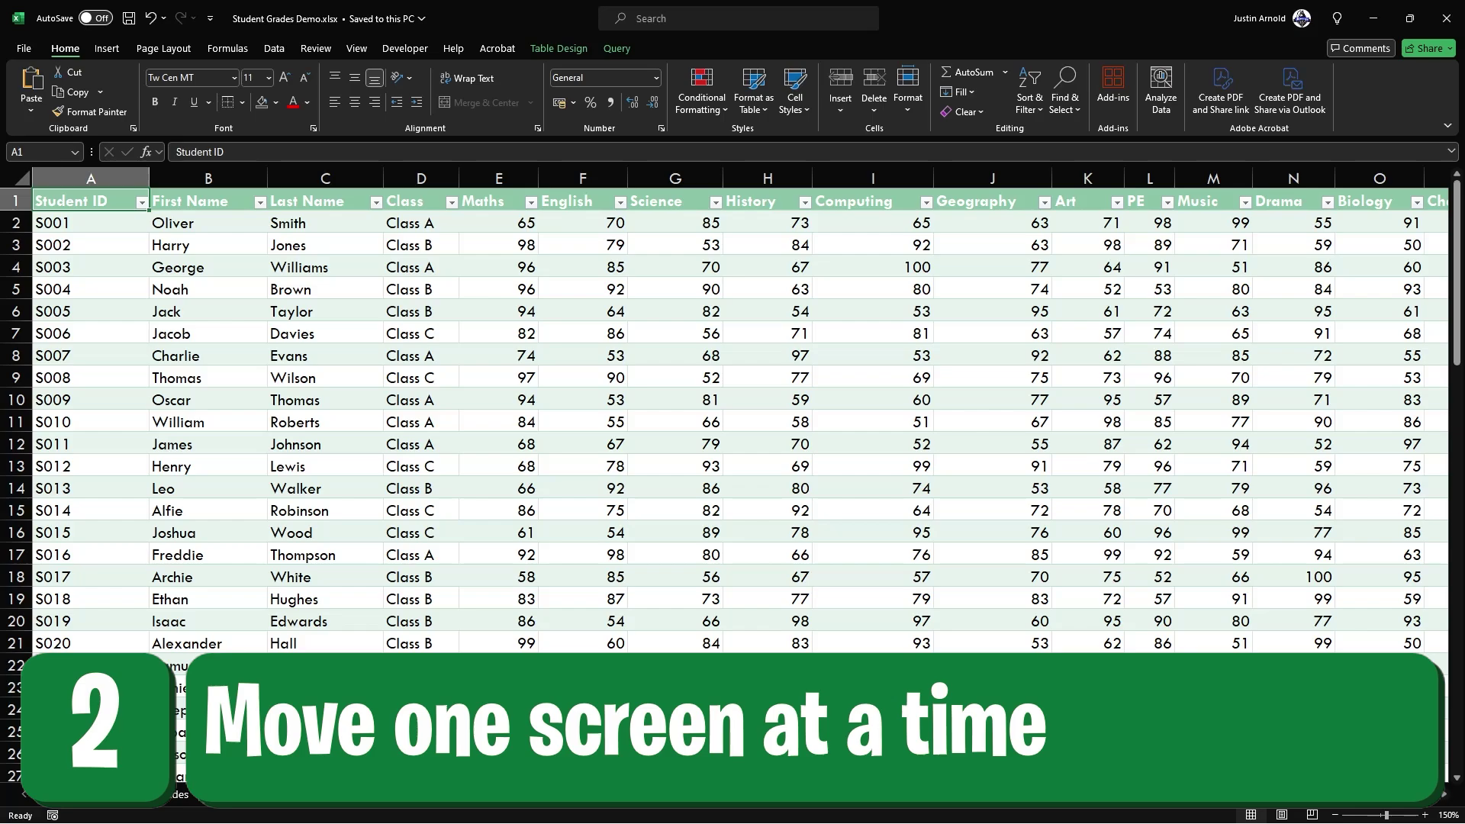
Page down through rows 27, 53 and 79, then page back up to the top
key("Page_Down")
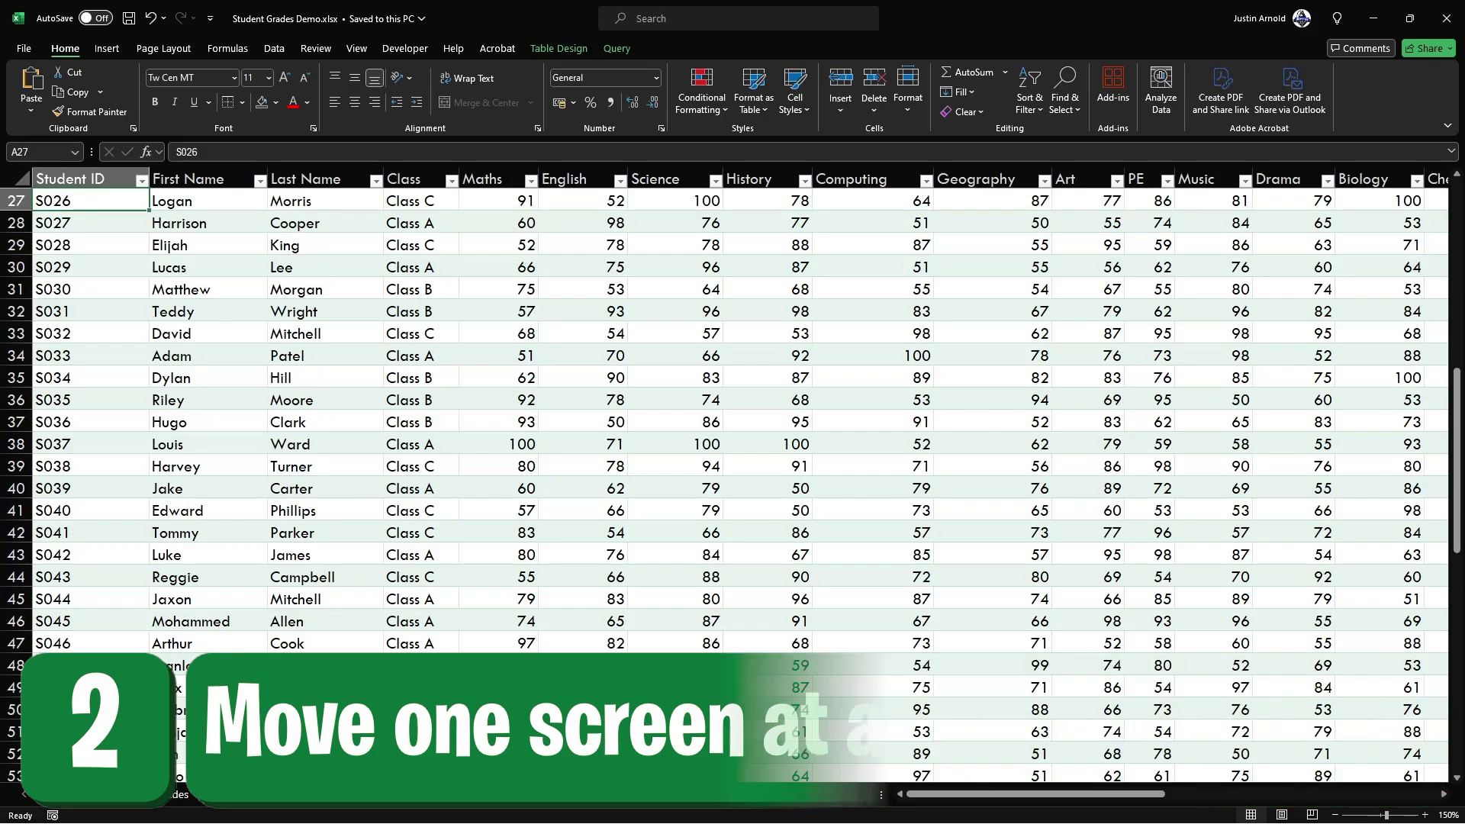
key("Page_Down")
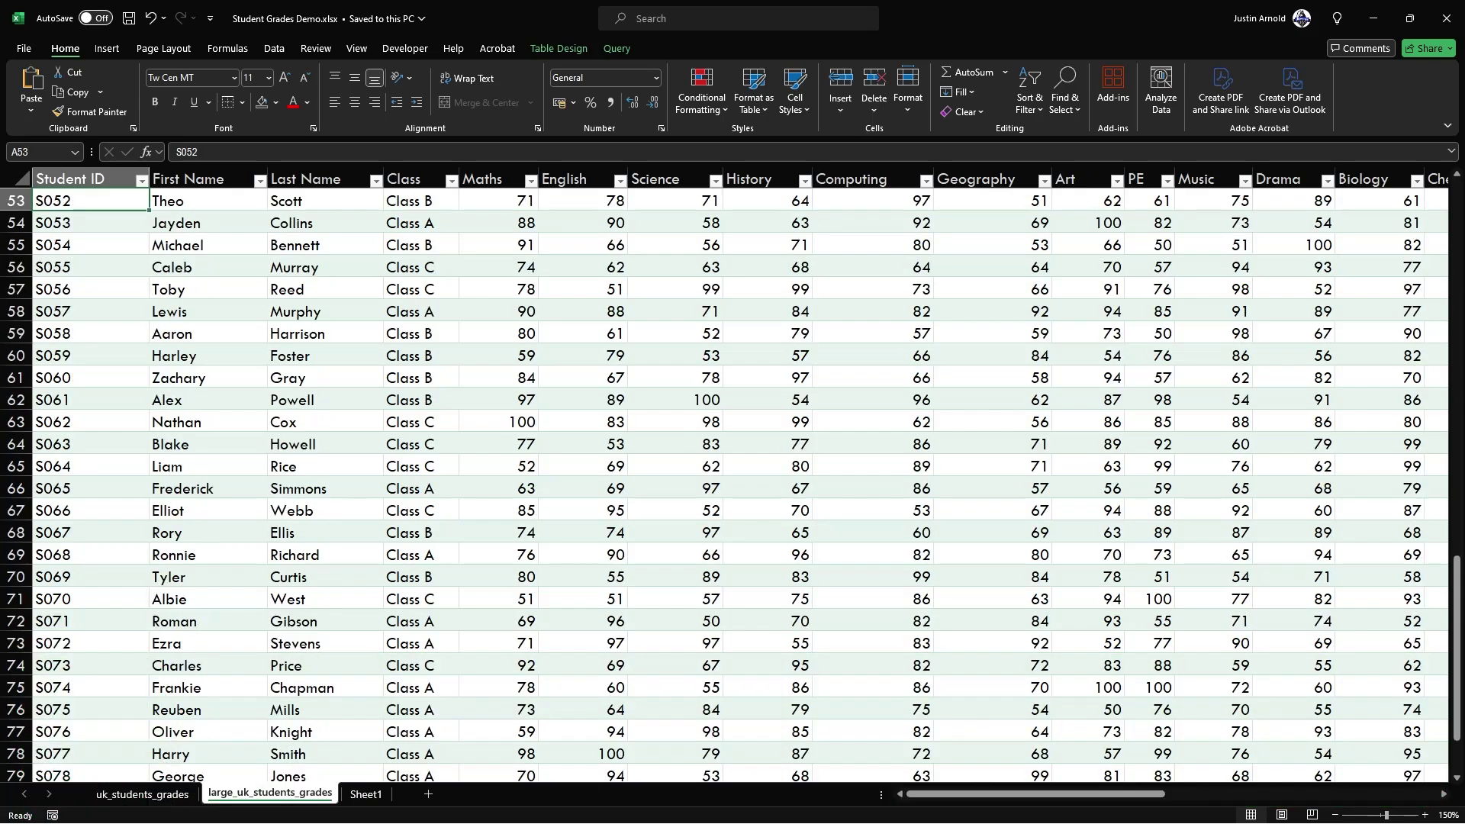
key("Page_Down")
key("Page_Up")
key("Page_Up")
key("Page_Up")
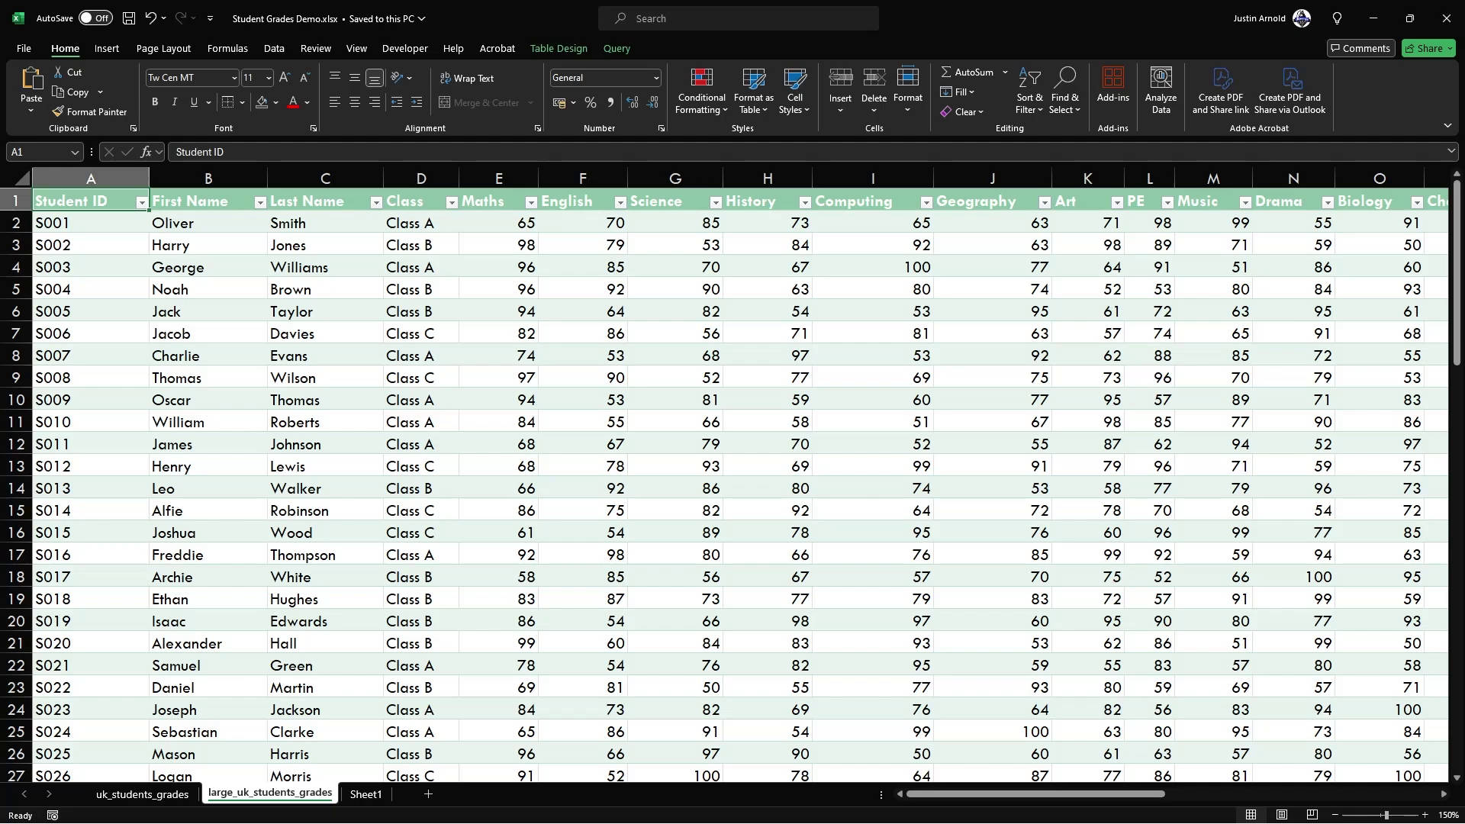
Move a screen at a time right to column AA and back left to Student ID with Alt+Page Down/Up
key("alt+Page_Down")
key("alt+Page_Down")
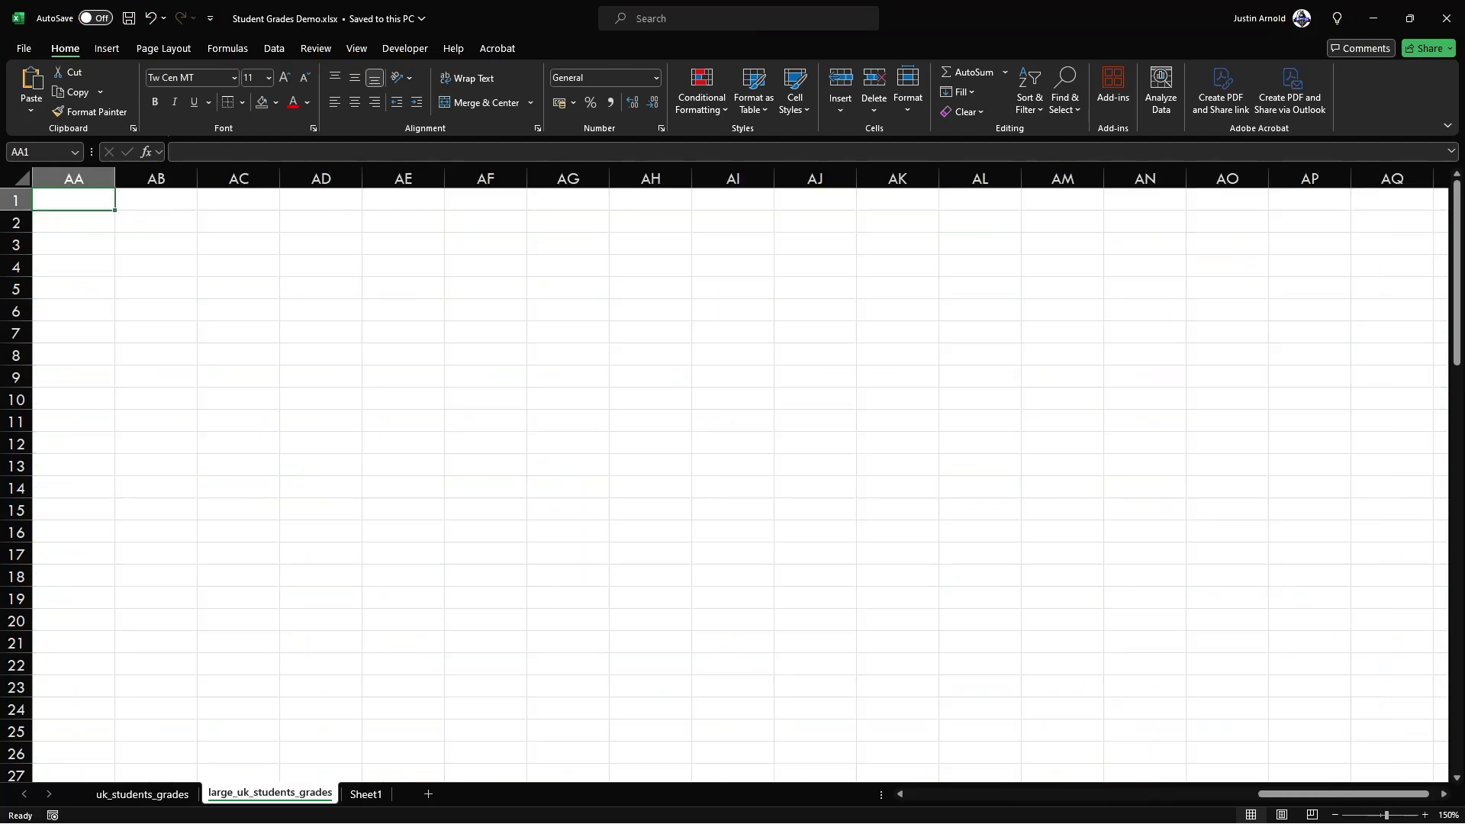
key("alt+Page_Up")
key("alt+Page_Up")
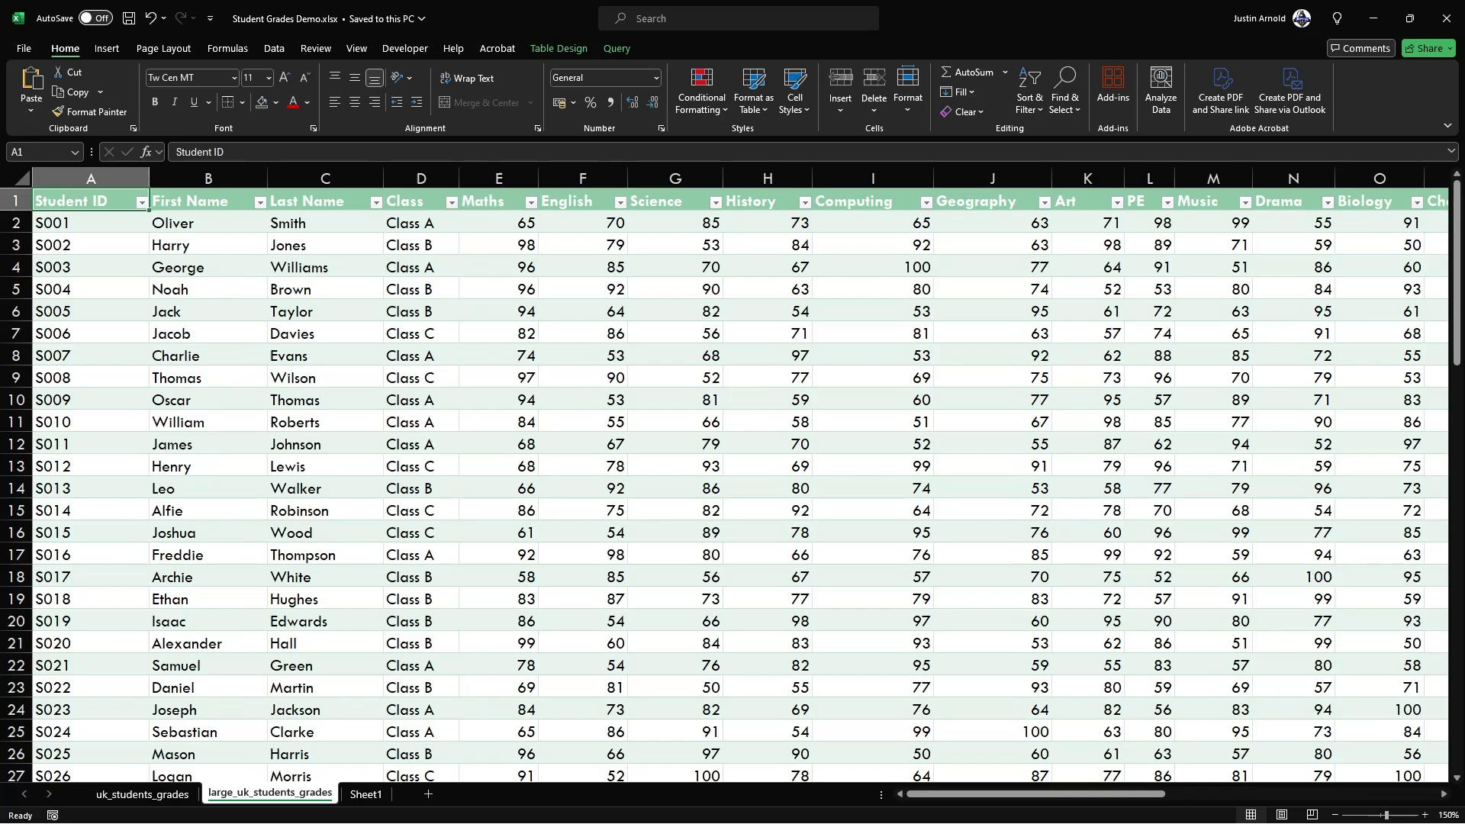
key("alt+Page_Down")
key("alt+Page_Down")
key("alt+Page_Up")
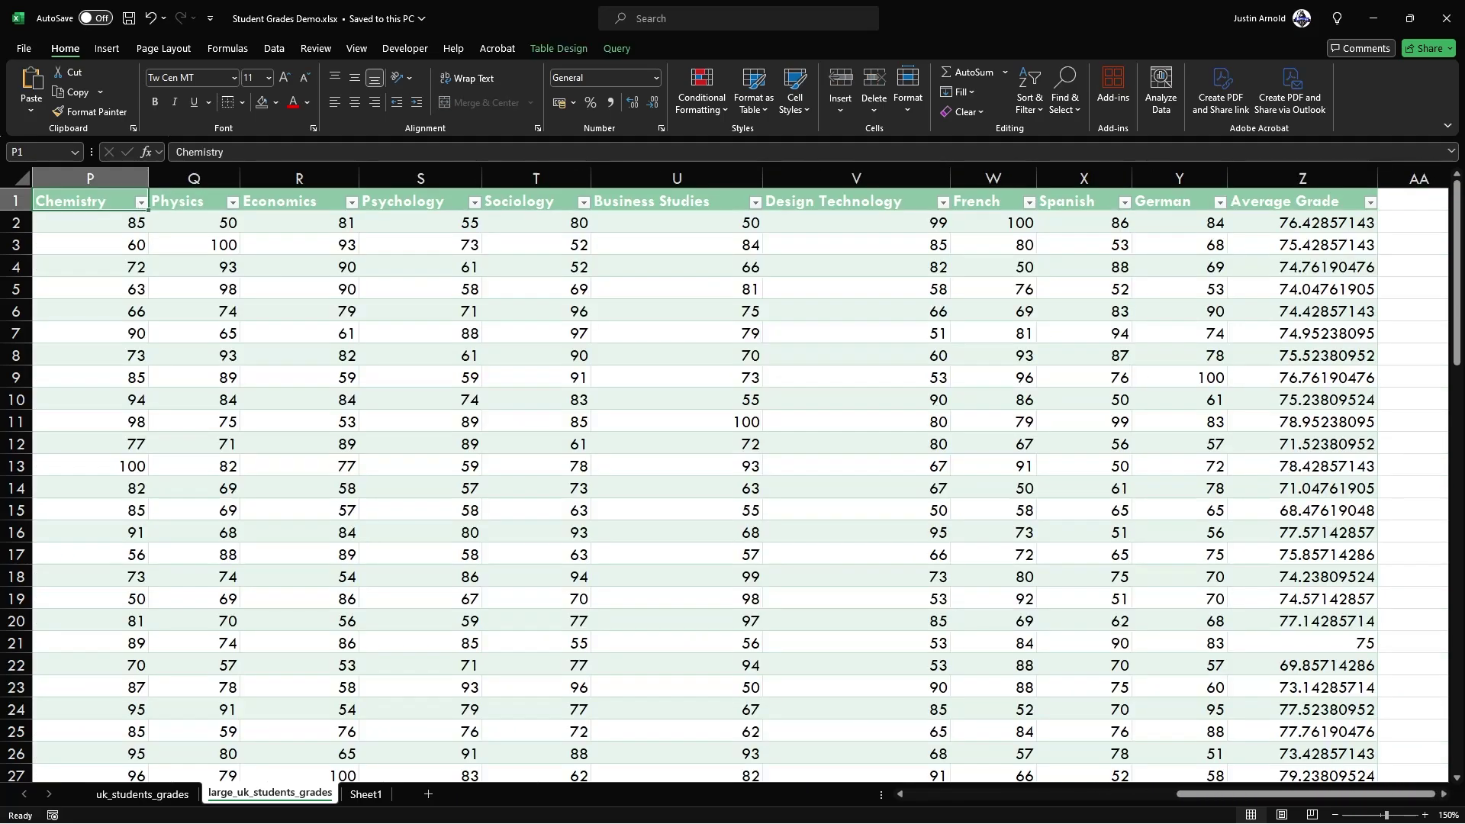
key("alt+Page_Up")
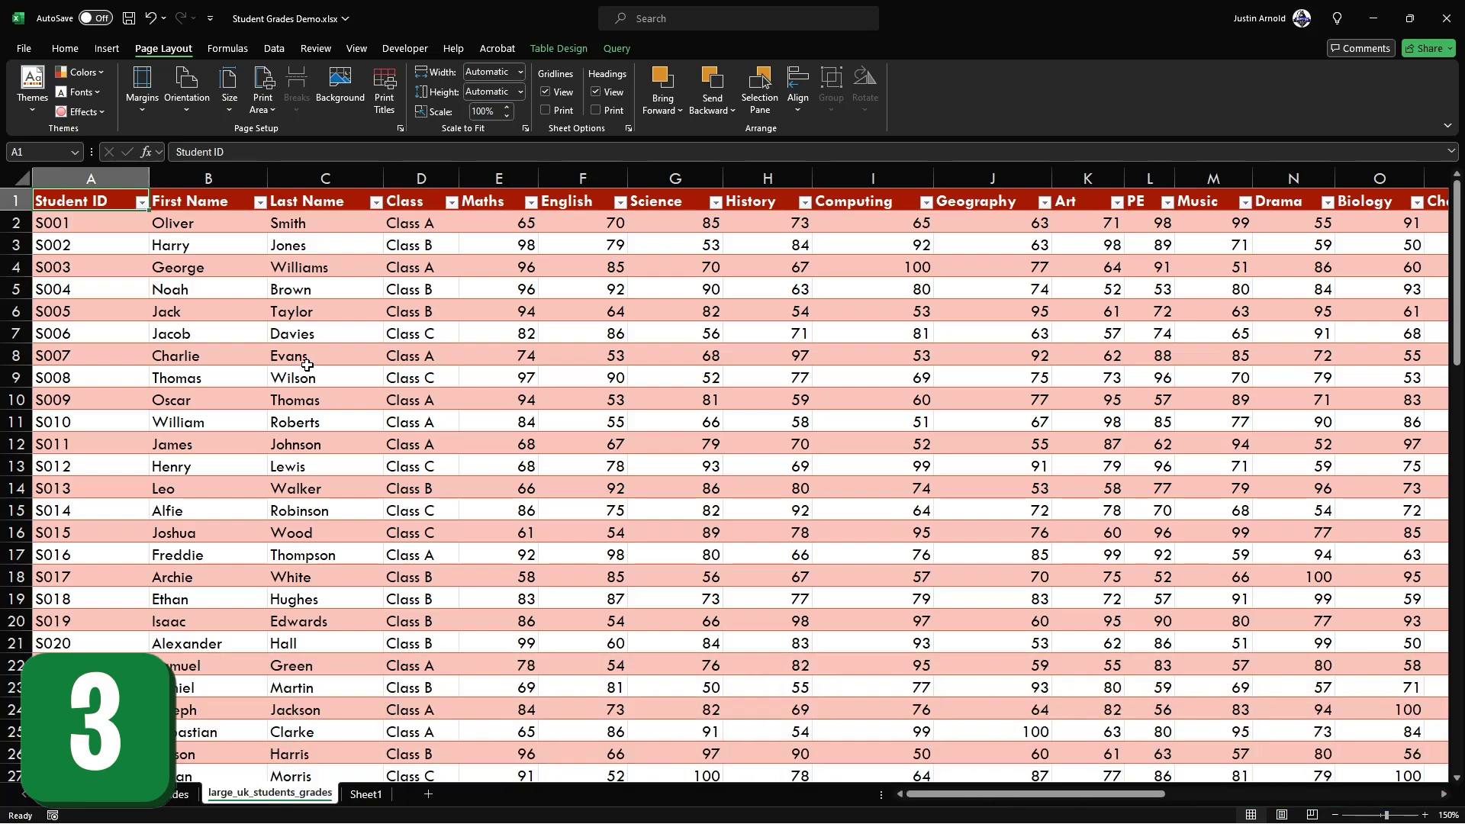
Jump to the last used cell Z82, back to A1, then go to cell M40 via Go To
key("ctrl+End")
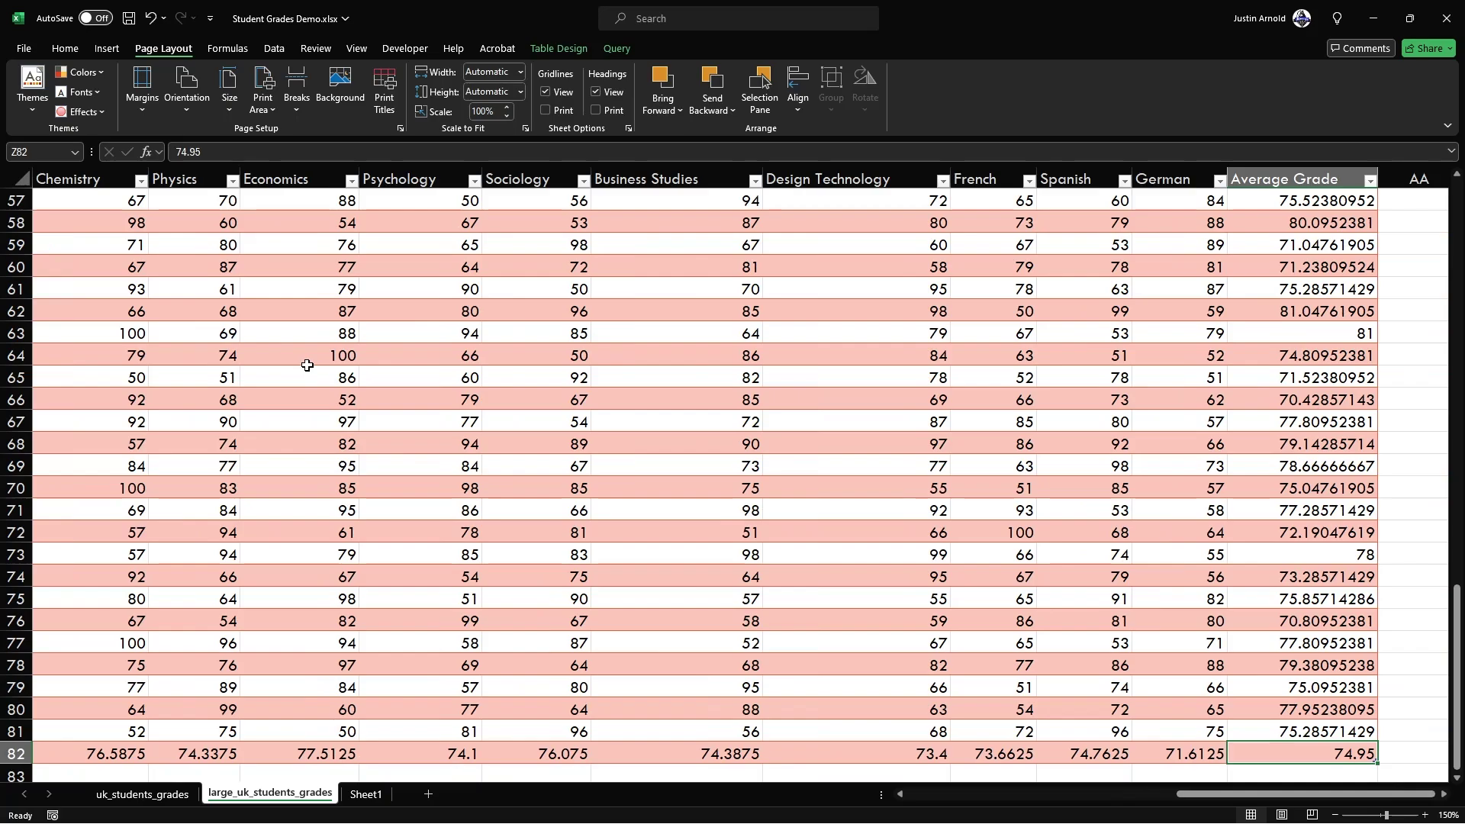
key("ctrl+Home")
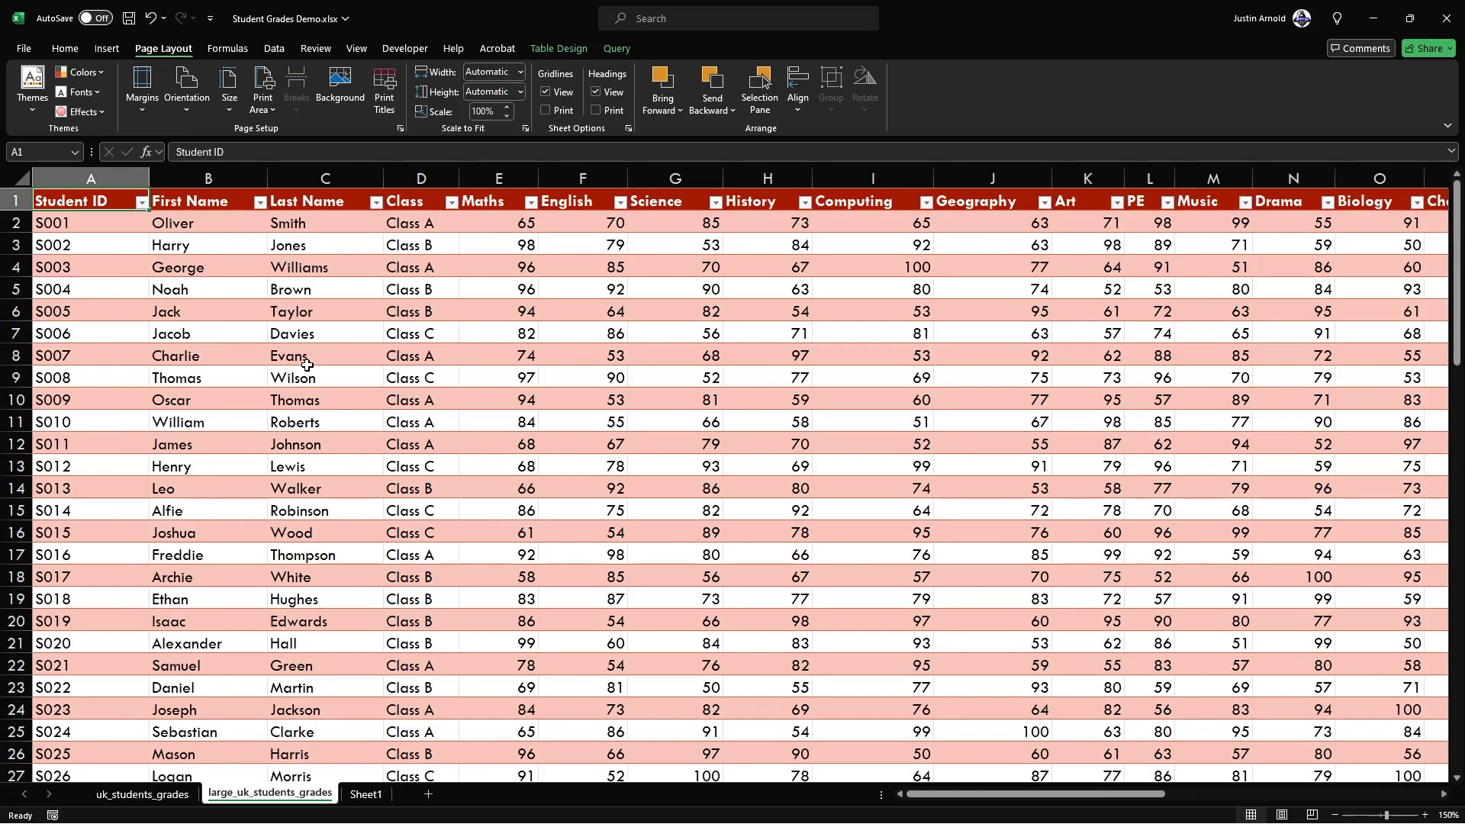
key("ctrl+g")
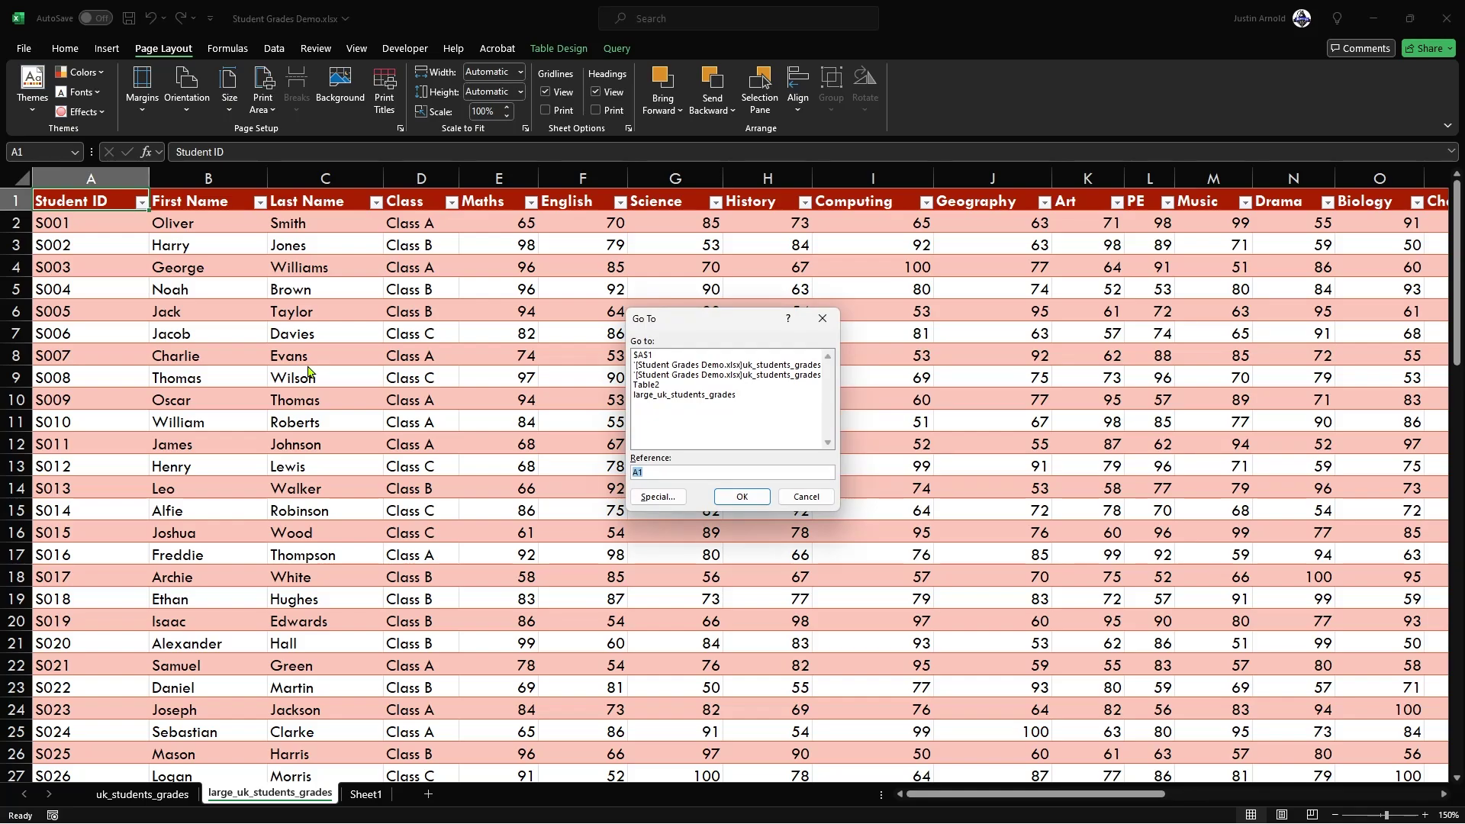
type("m40")
key("Return")
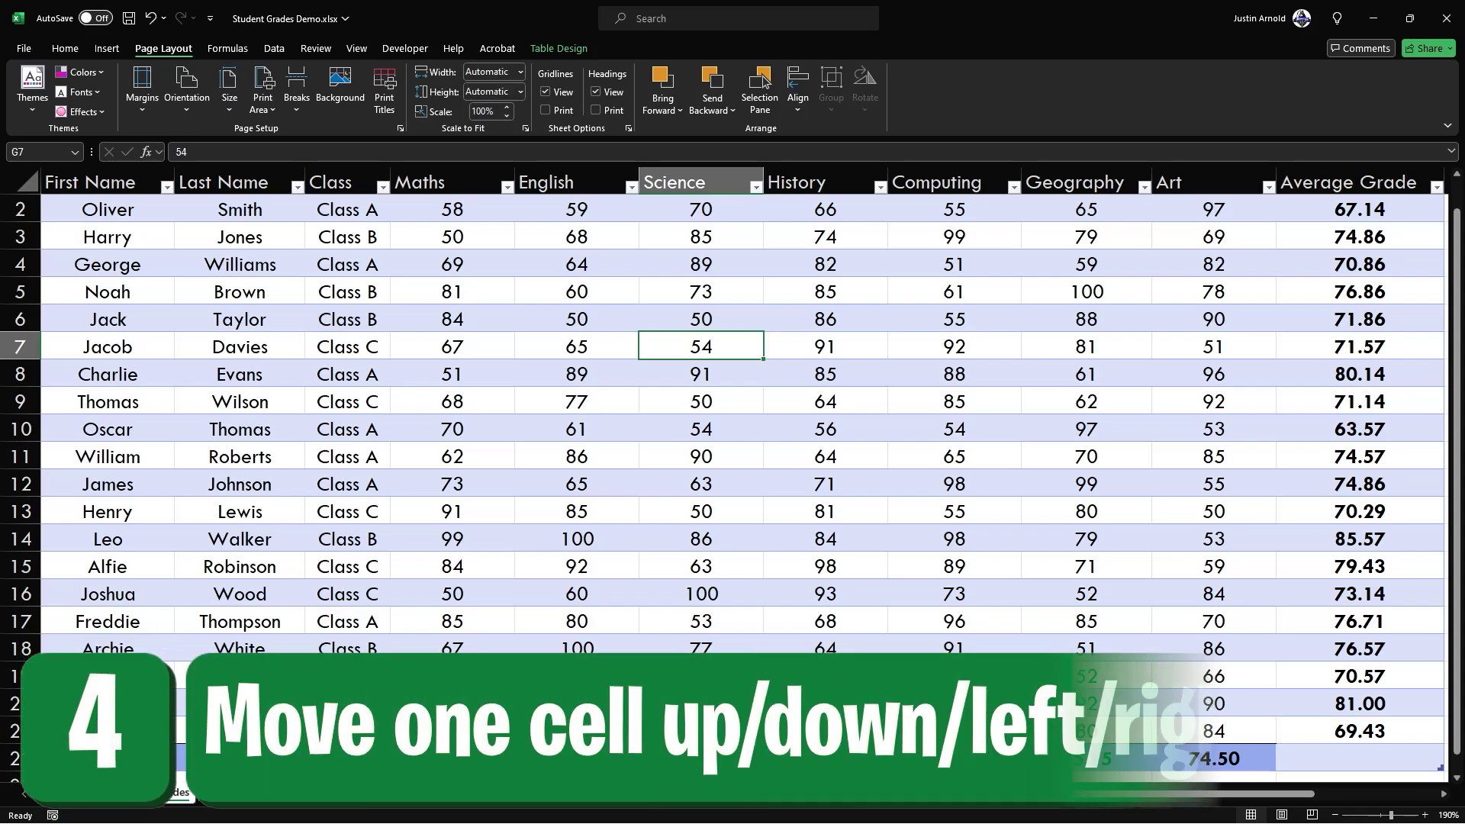
Move one cell at a time down column G to G12, back up, then right to J7 and left to H7
key("Down")
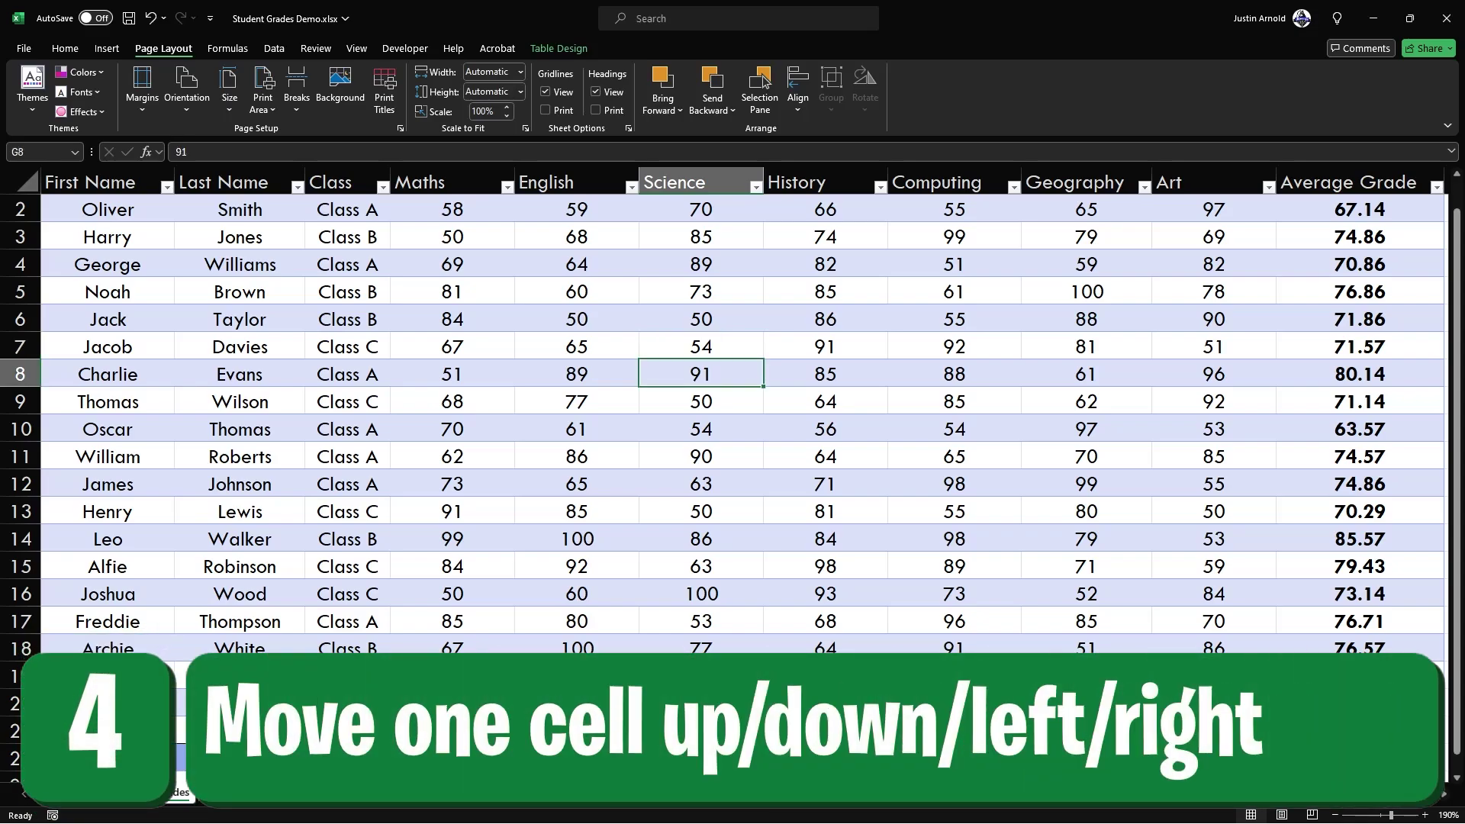
key("Down")
key("Down")
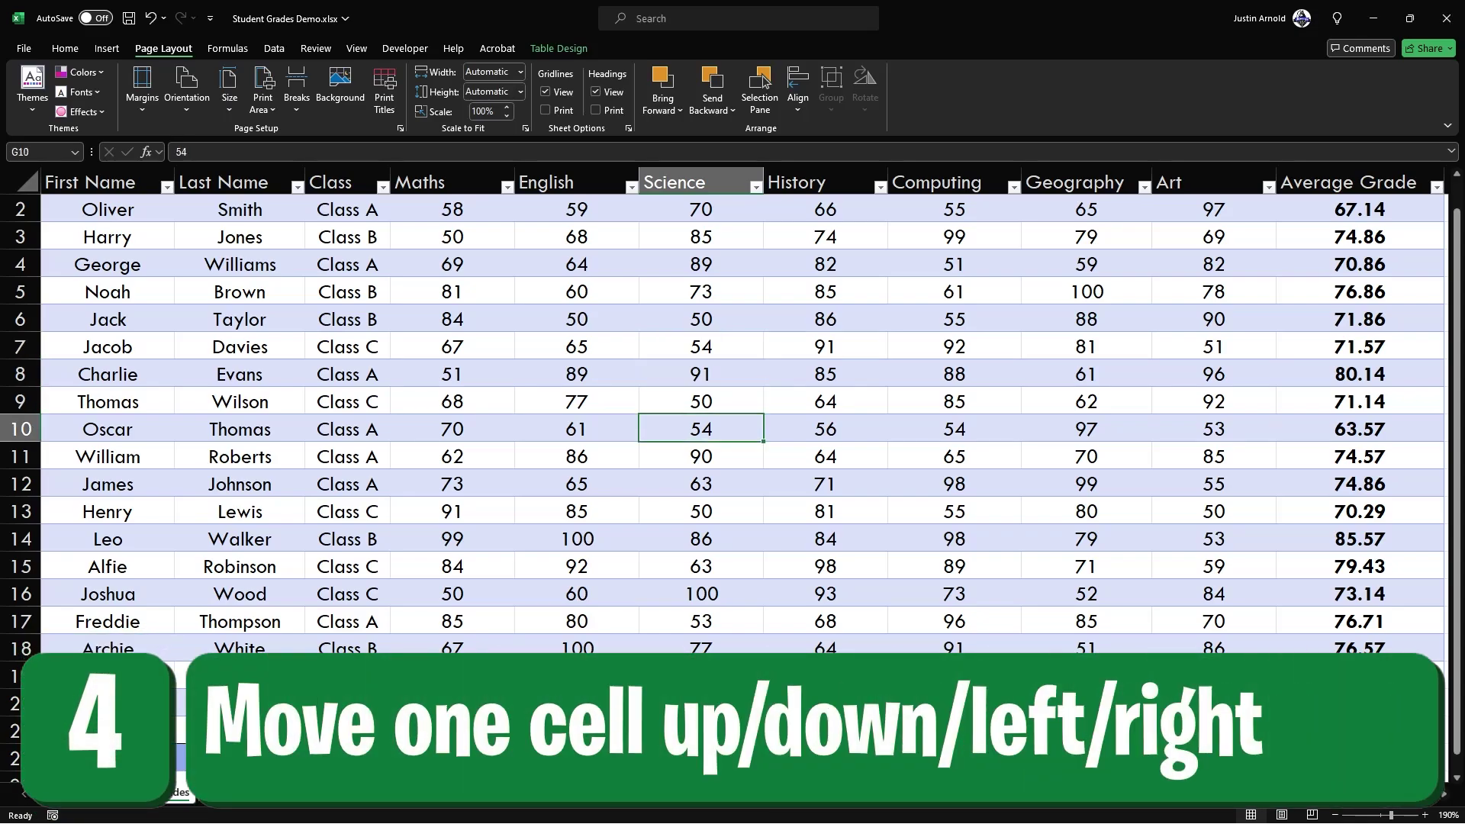
key("Down")
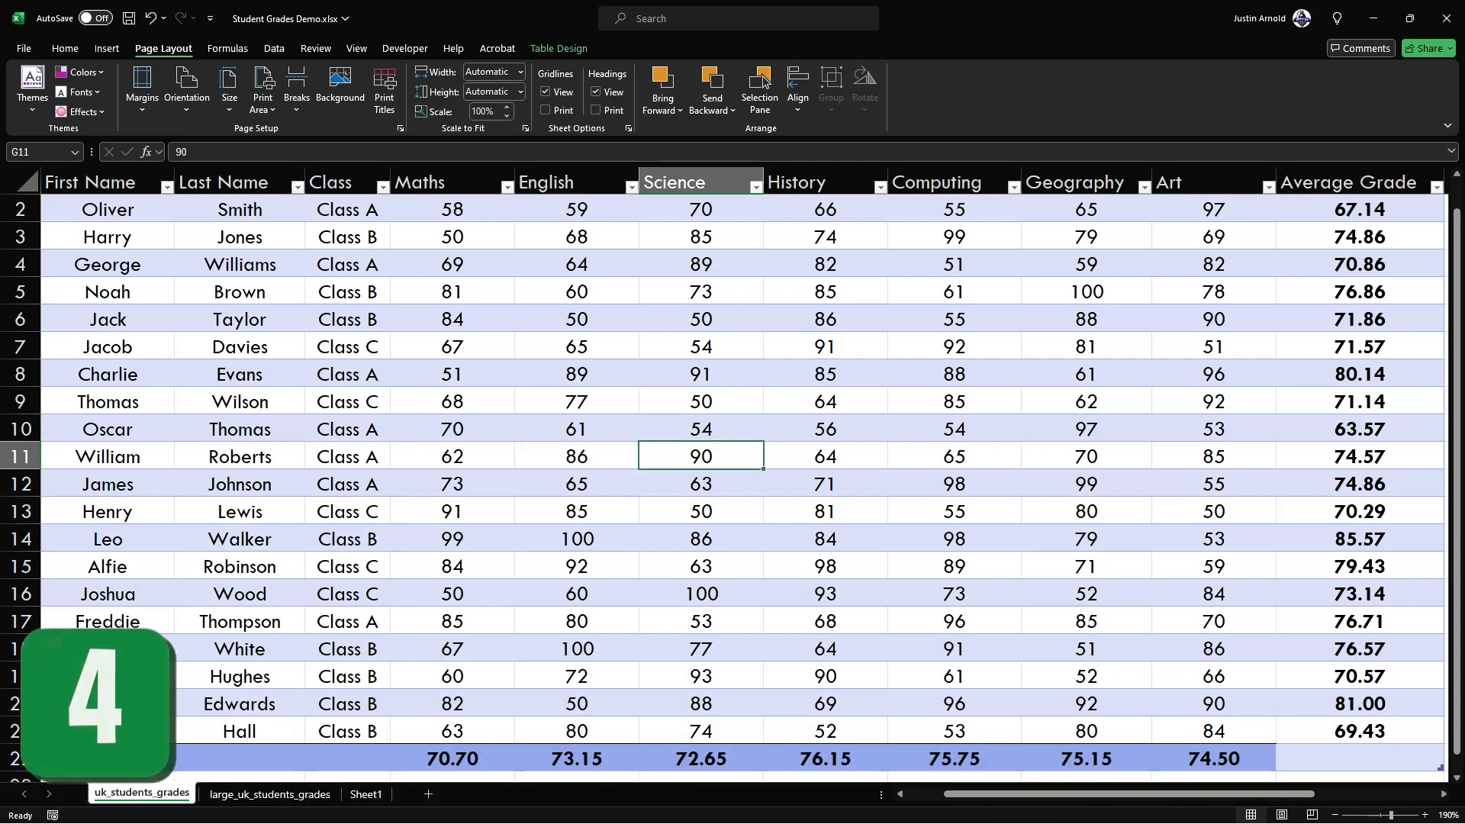
key("Down")
key("Up")
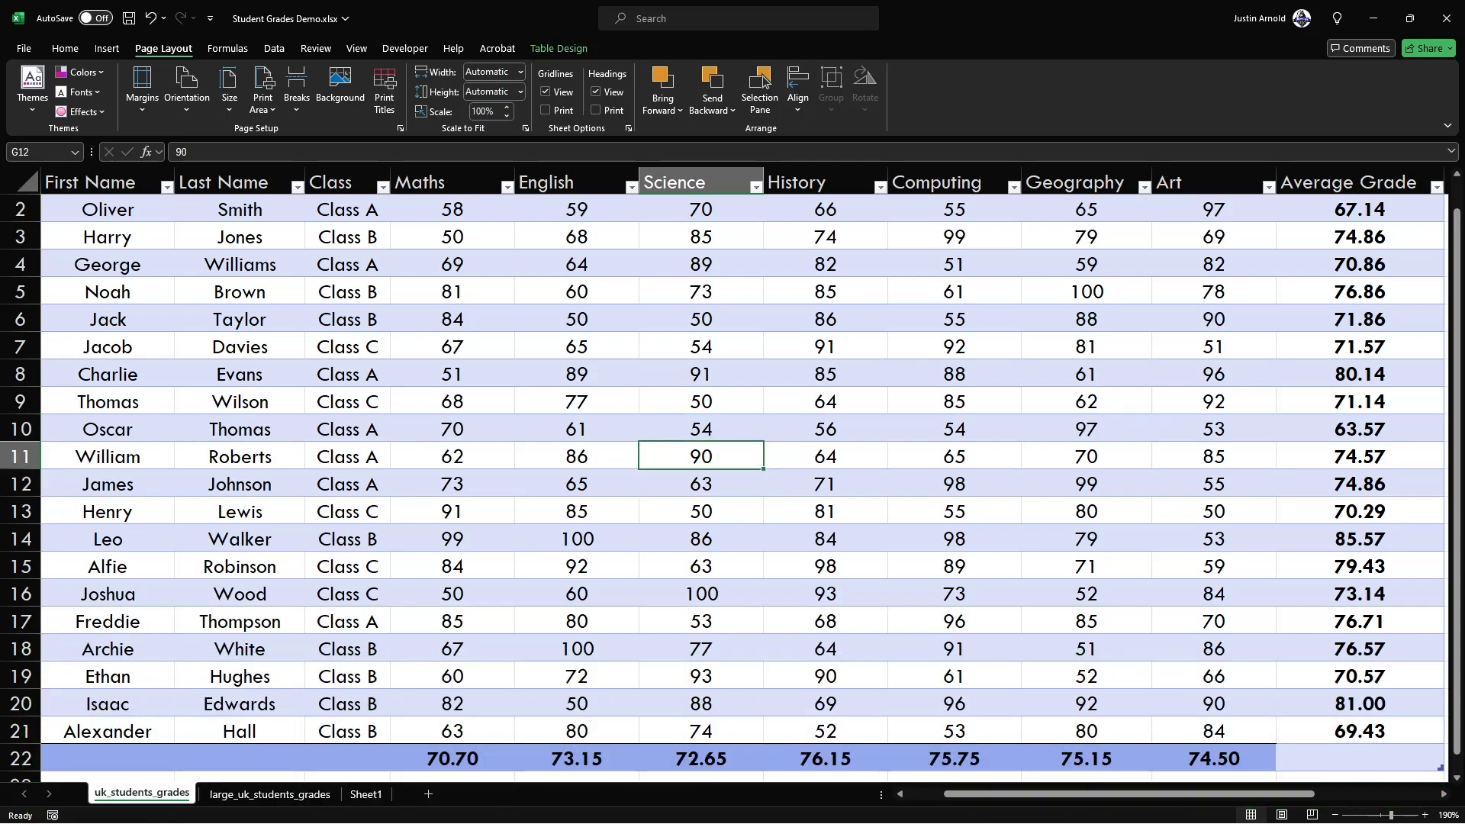
key("Up")
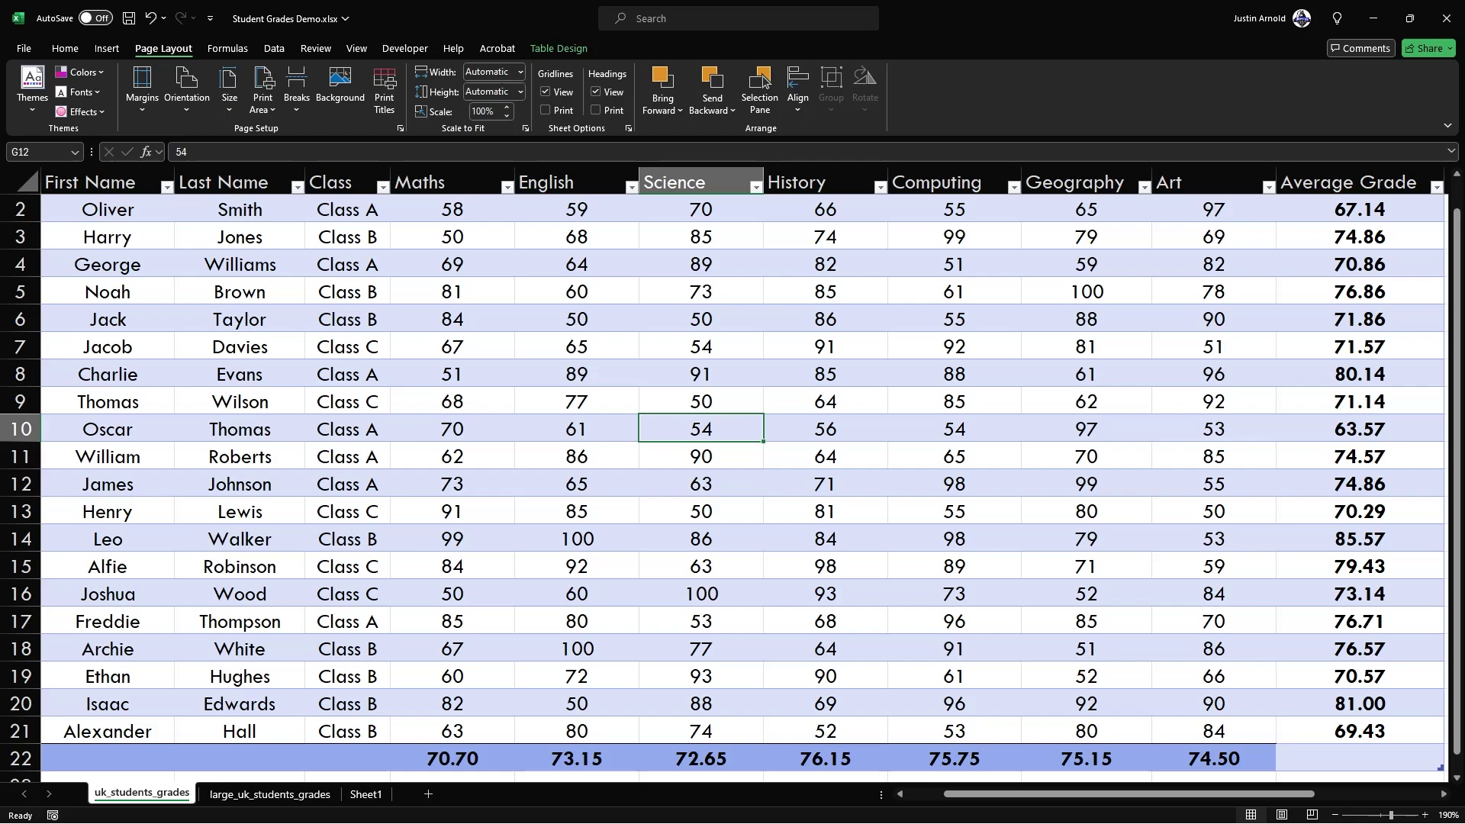
key("Up")
key("Up")
key("Up")
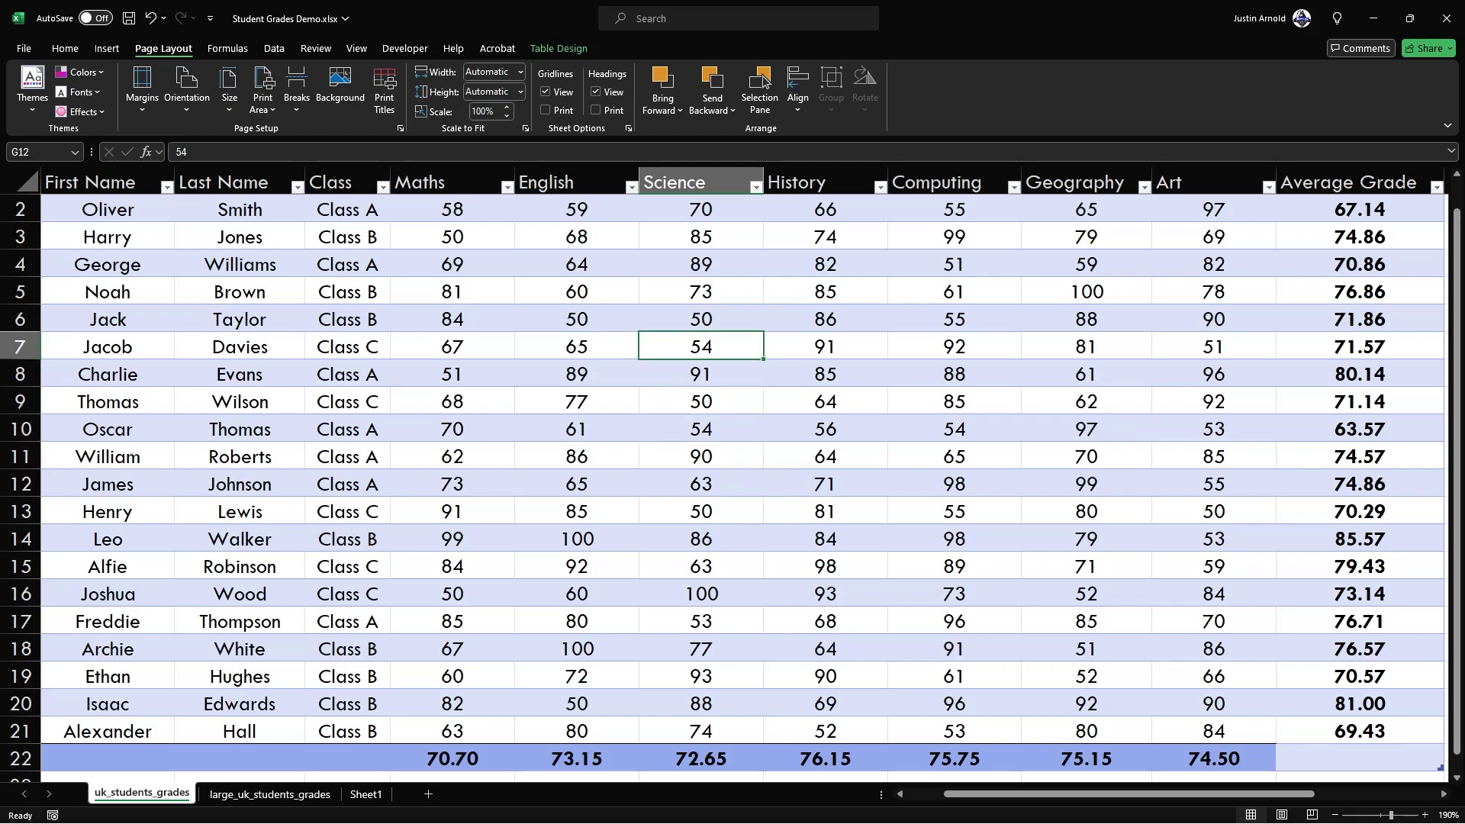
key("Right")
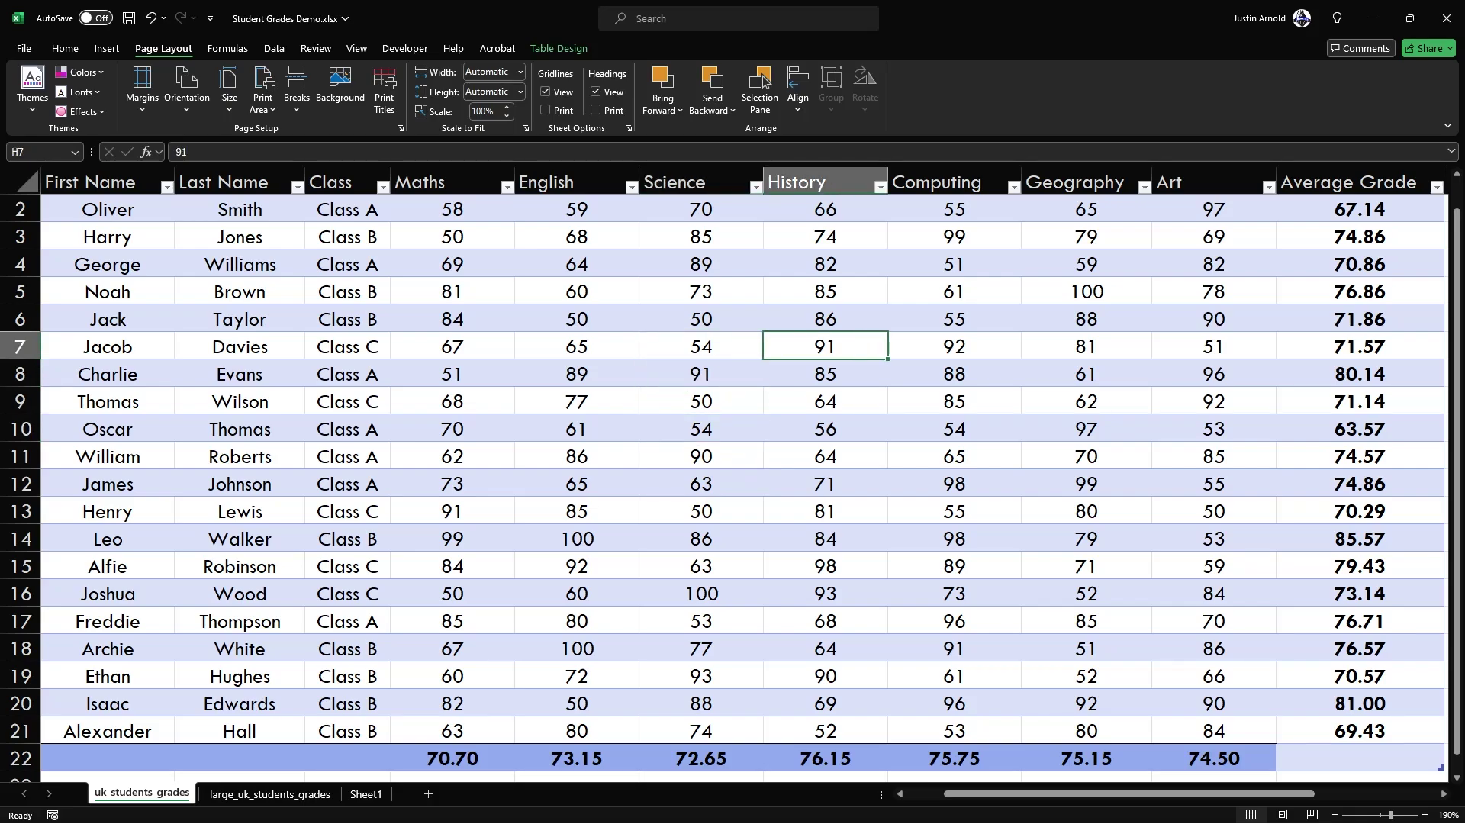
key("Right")
key("Right")
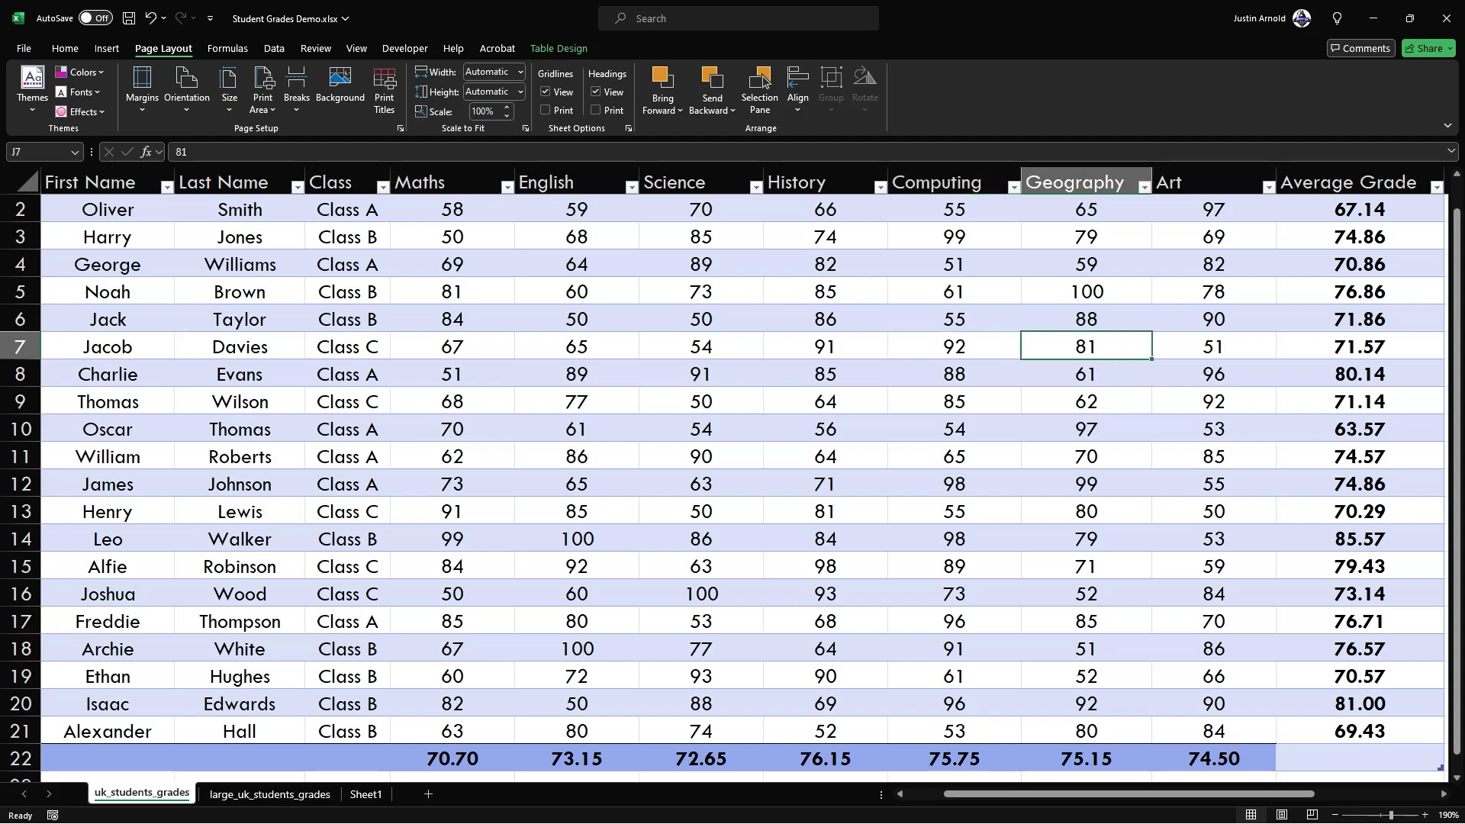
key("Left")
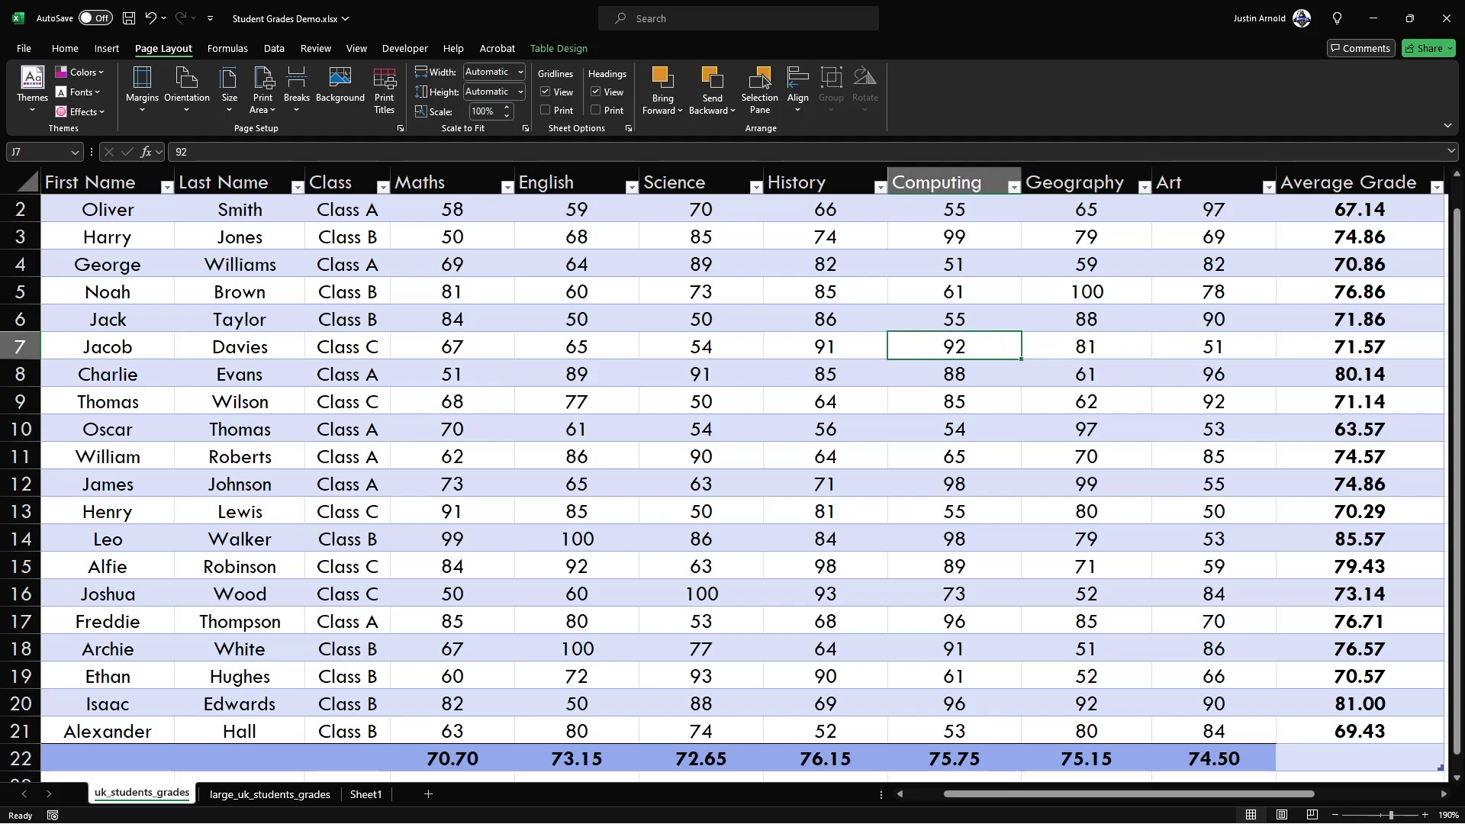
key("Left")
key("Left")
key("Left")
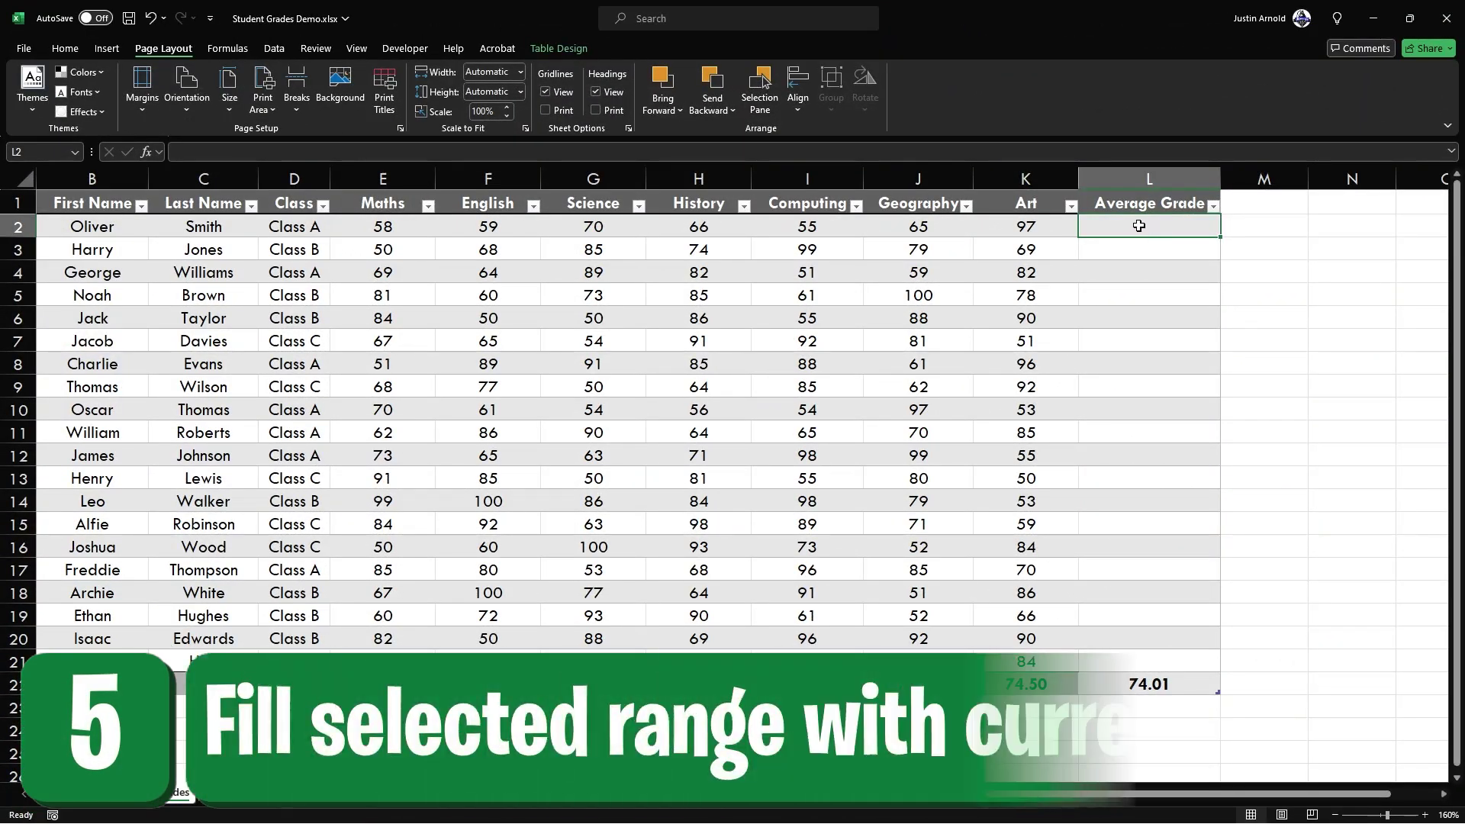
Enter =AVERAGE(E2:K2) in L2 for the first student's average grade
left_click_drag(1146, 229, 1130, 653)
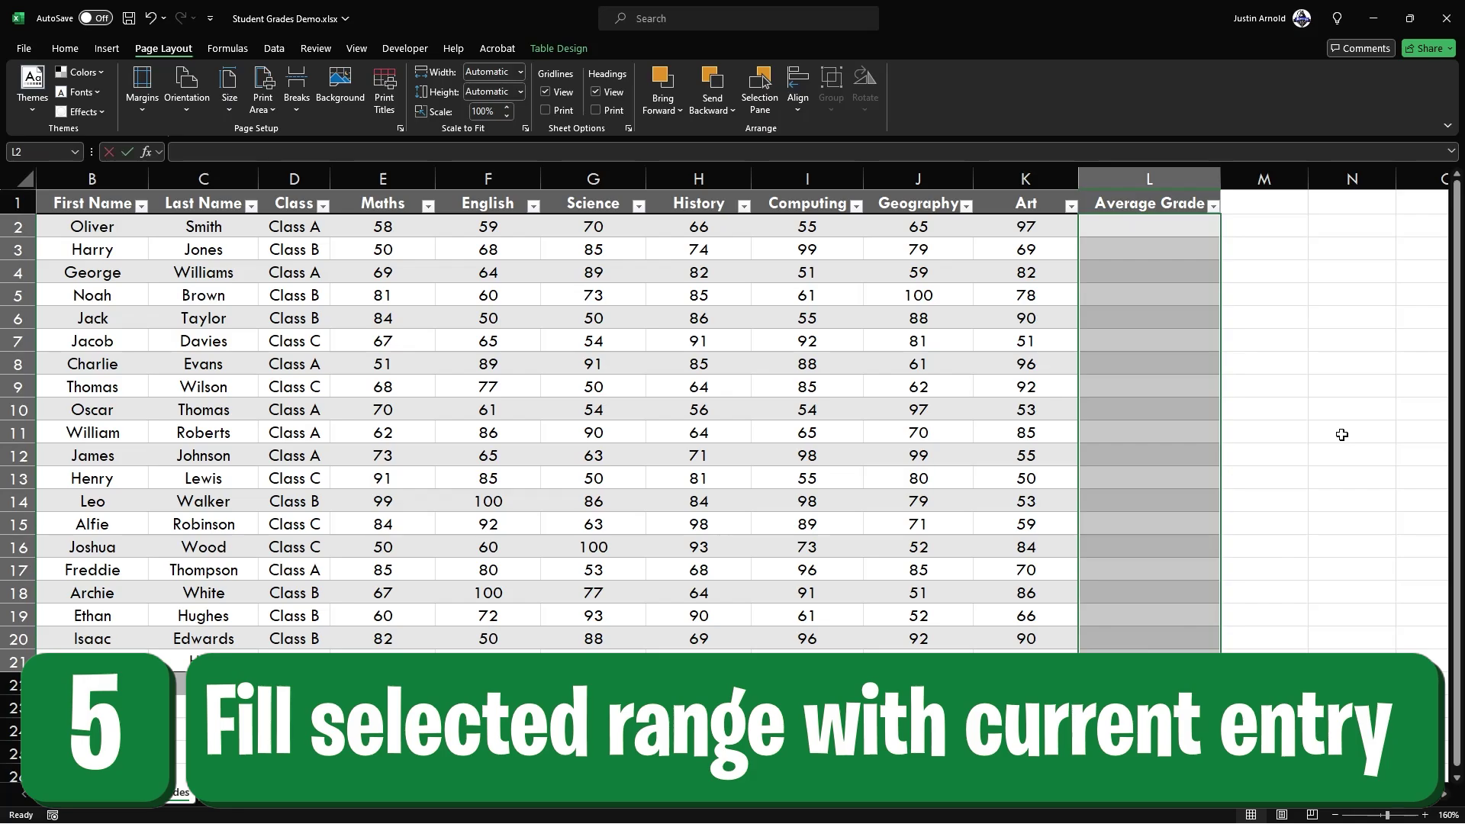
type("=ave")
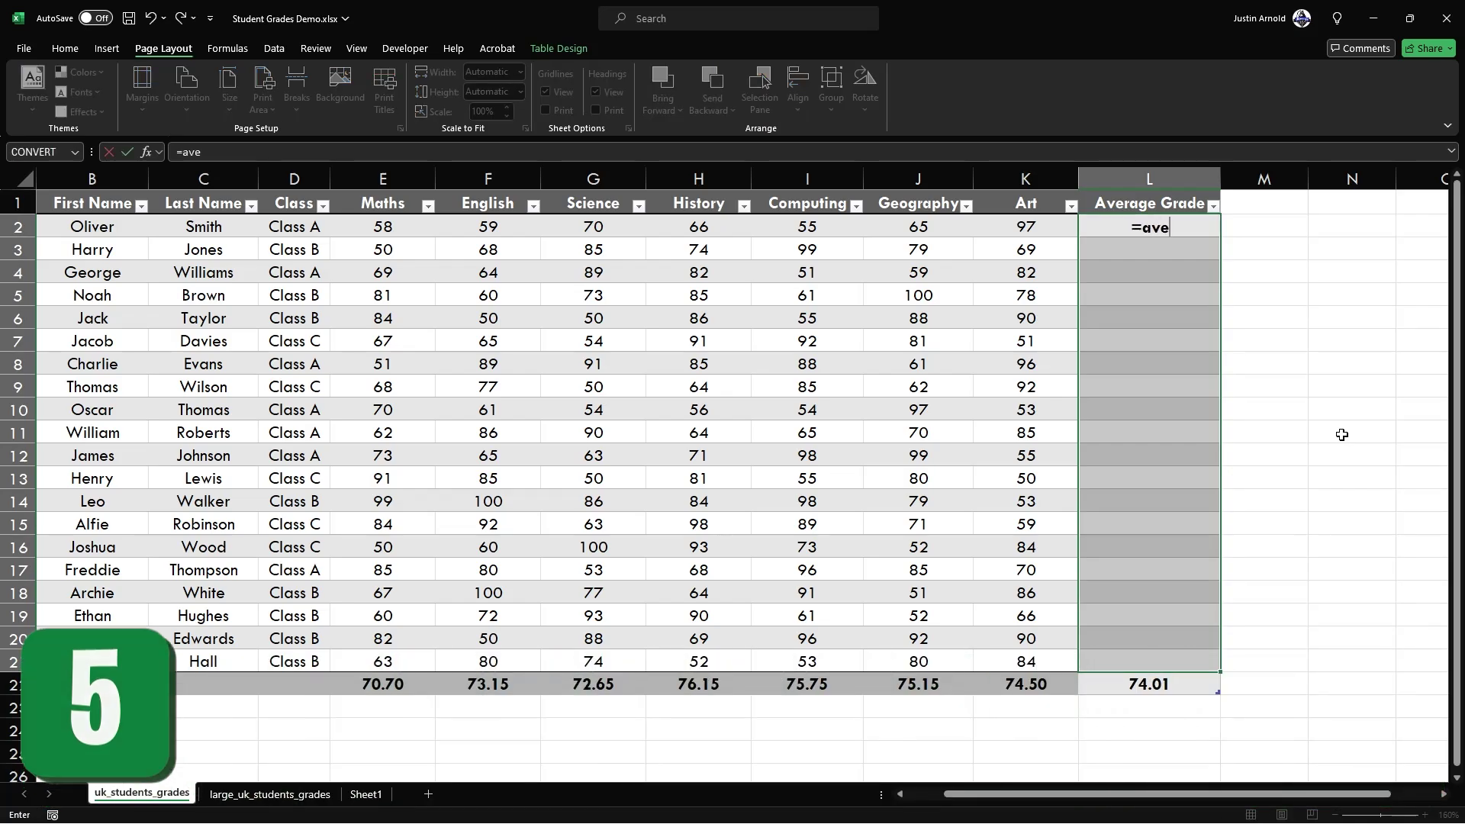
type("rage(")
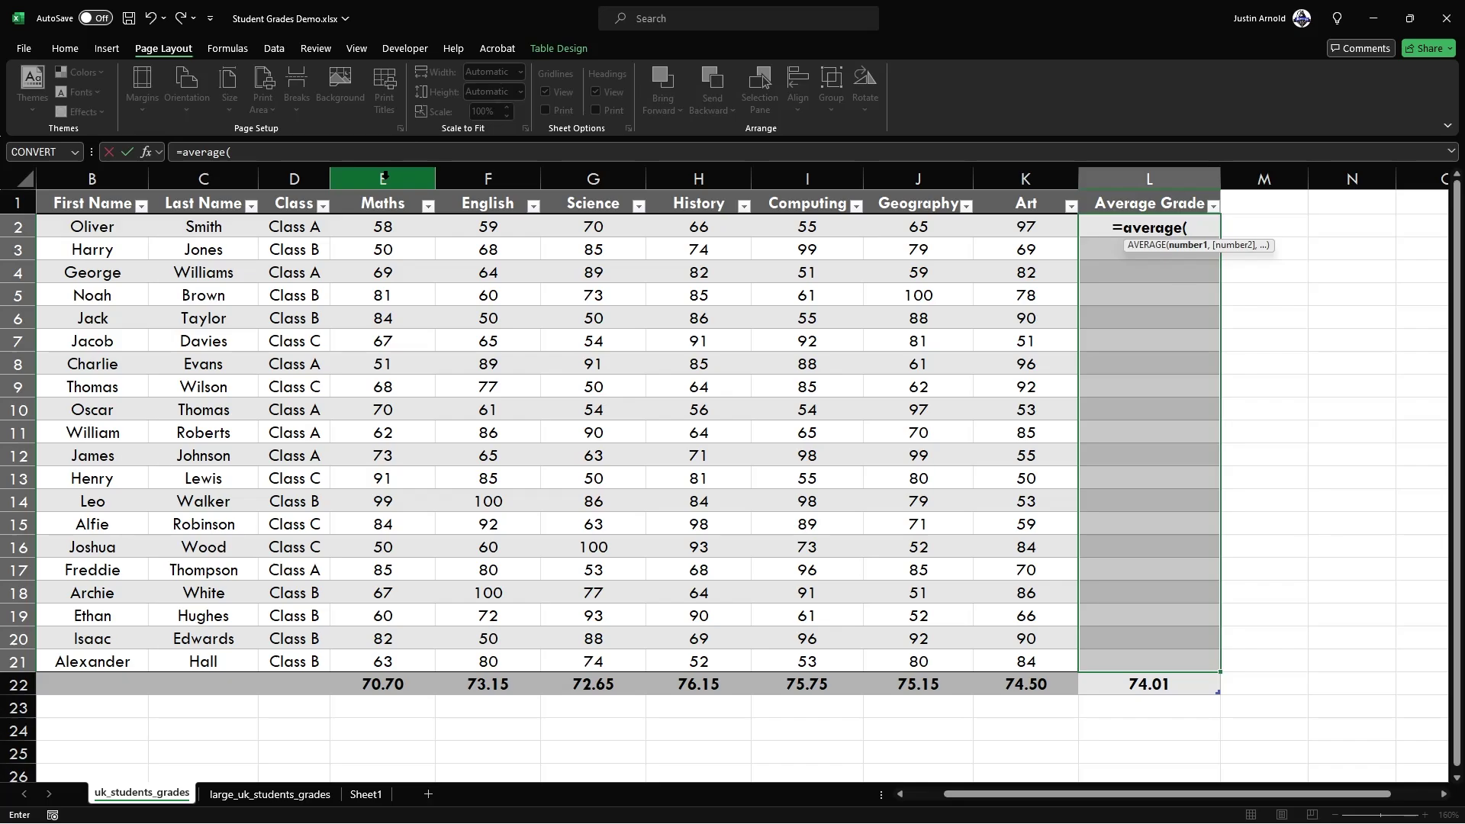
left_click_drag(384, 226, 1013, 224)
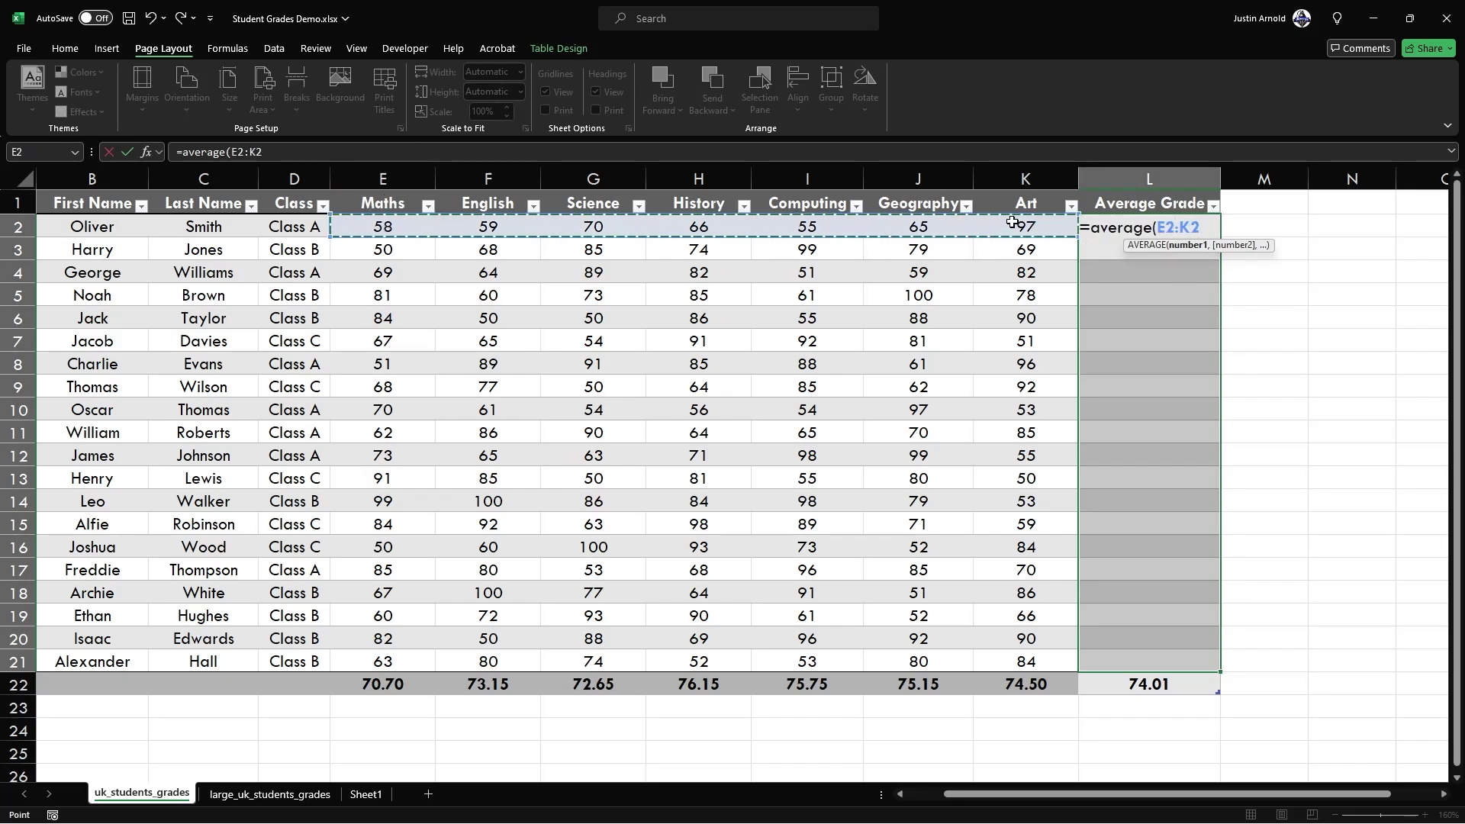
type(")")
key("Return")
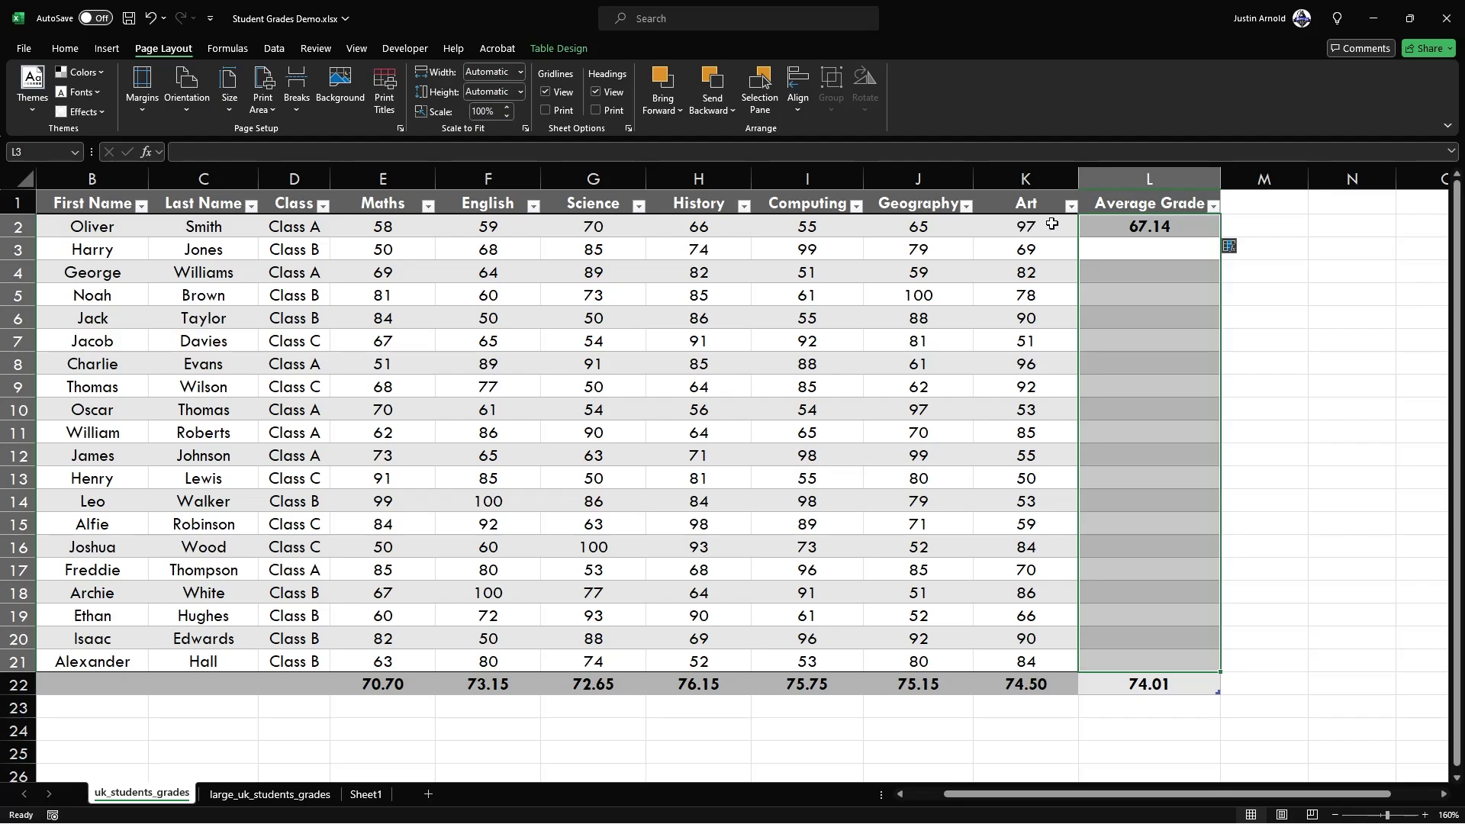
Reselect the Average Grade cells and fill them all with =AVERAGE(E2:K2) using Ctrl+Enter
left_click(1104, 226)
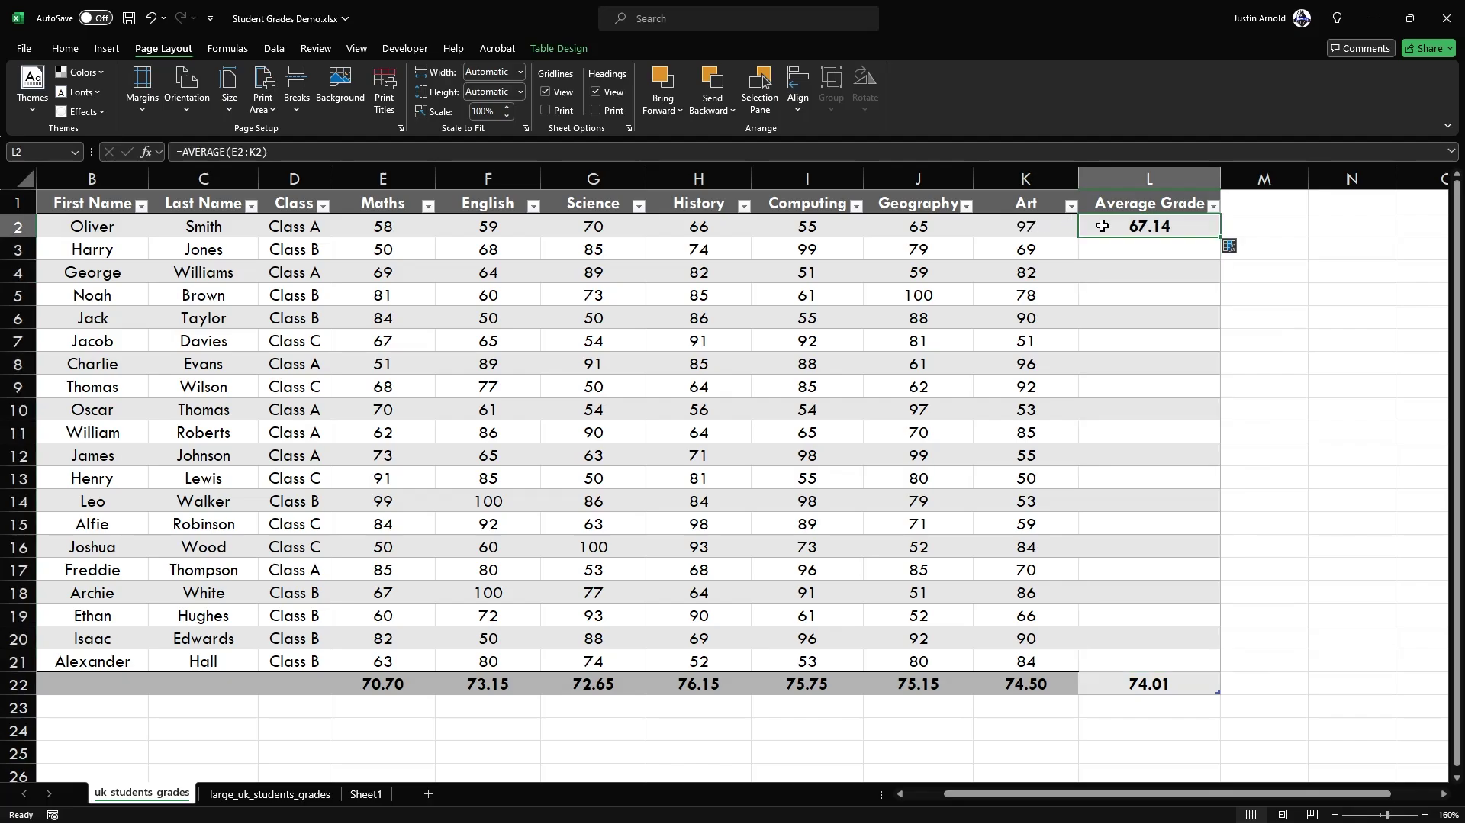
key("F2")
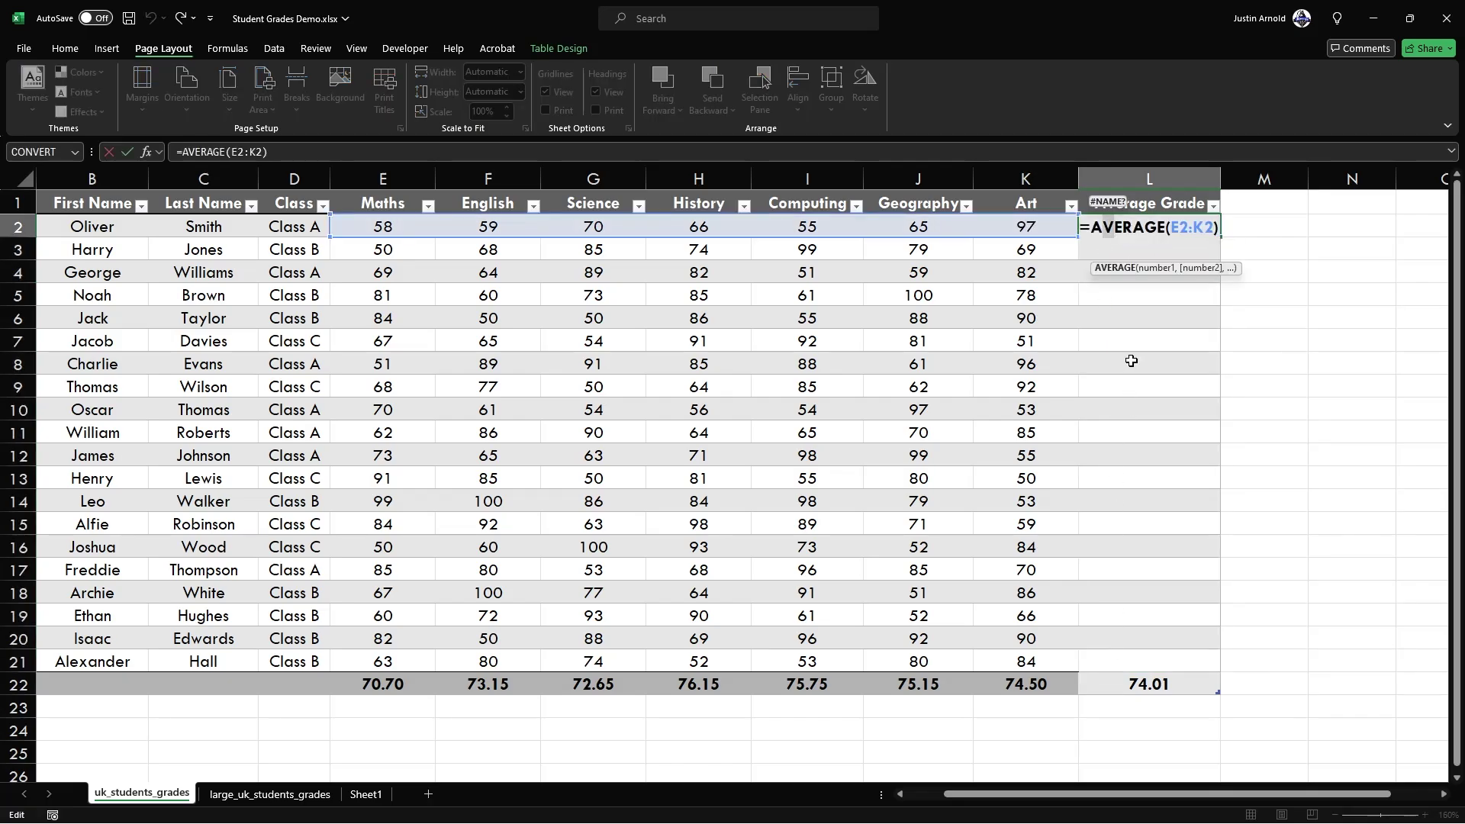
left_click_drag(1115, 227, 1111, 645)
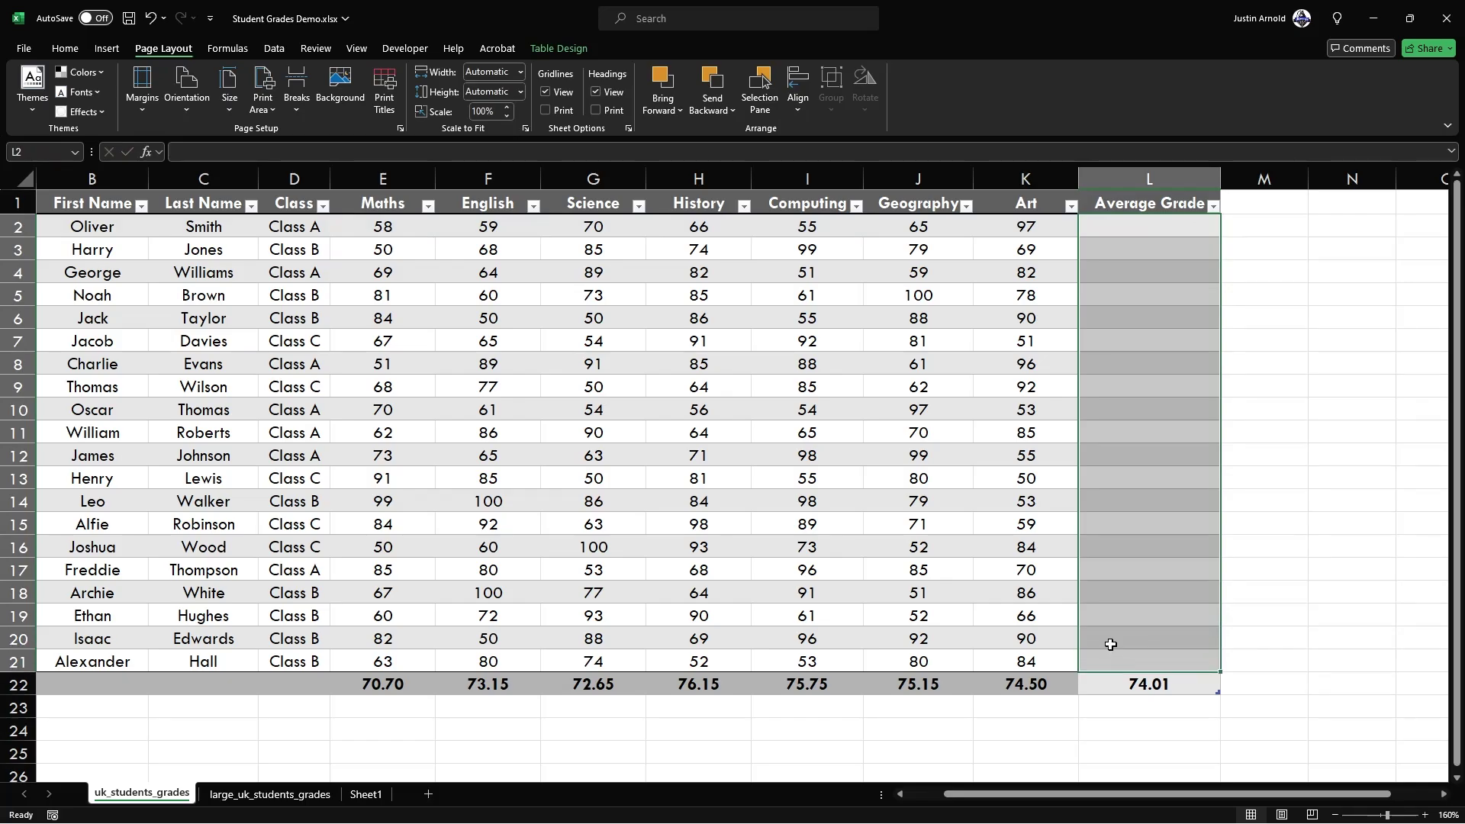
type("=average(")
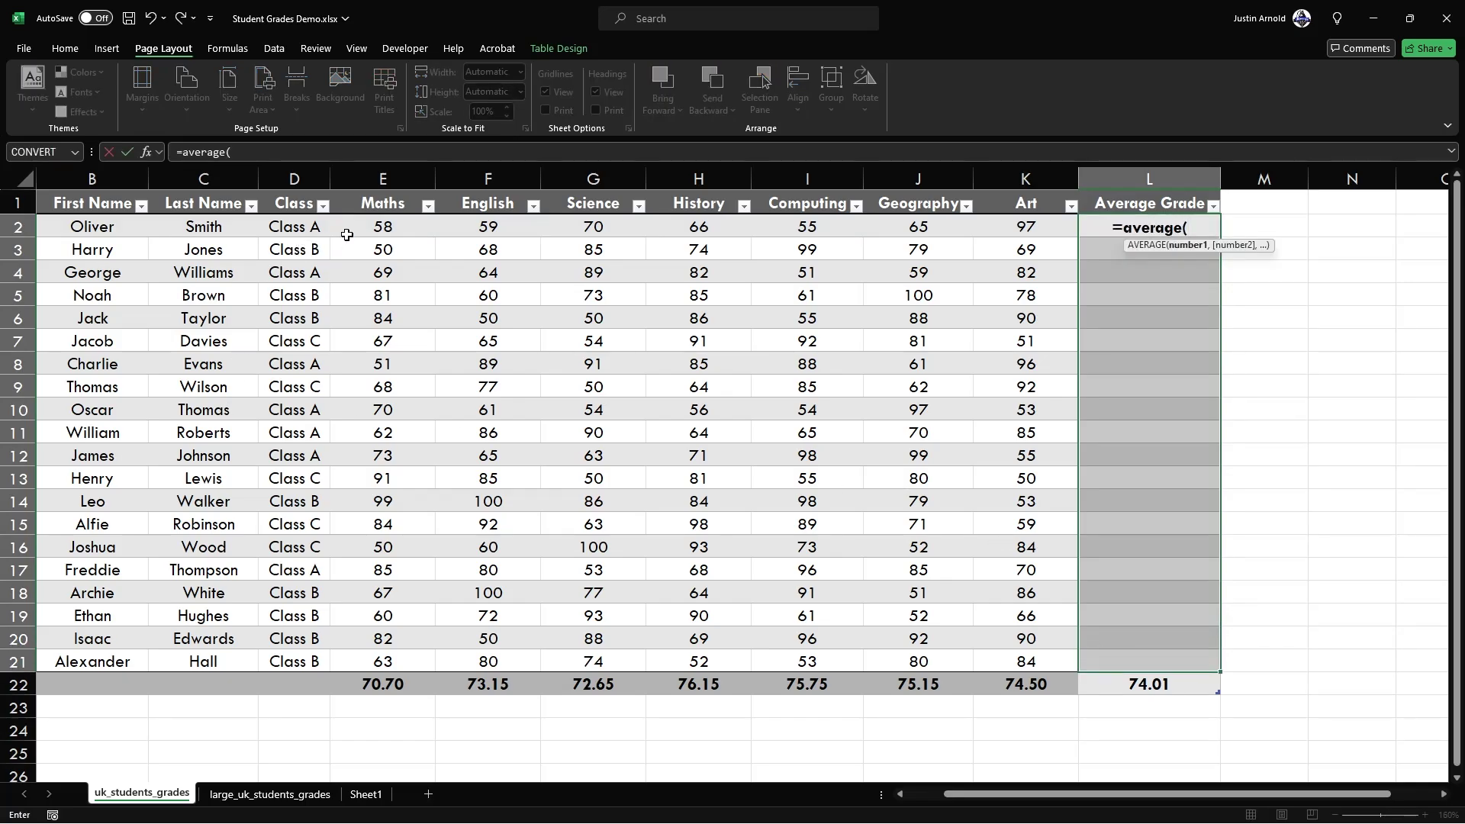
left_click_drag(379, 226, 1015, 234)
type(")")
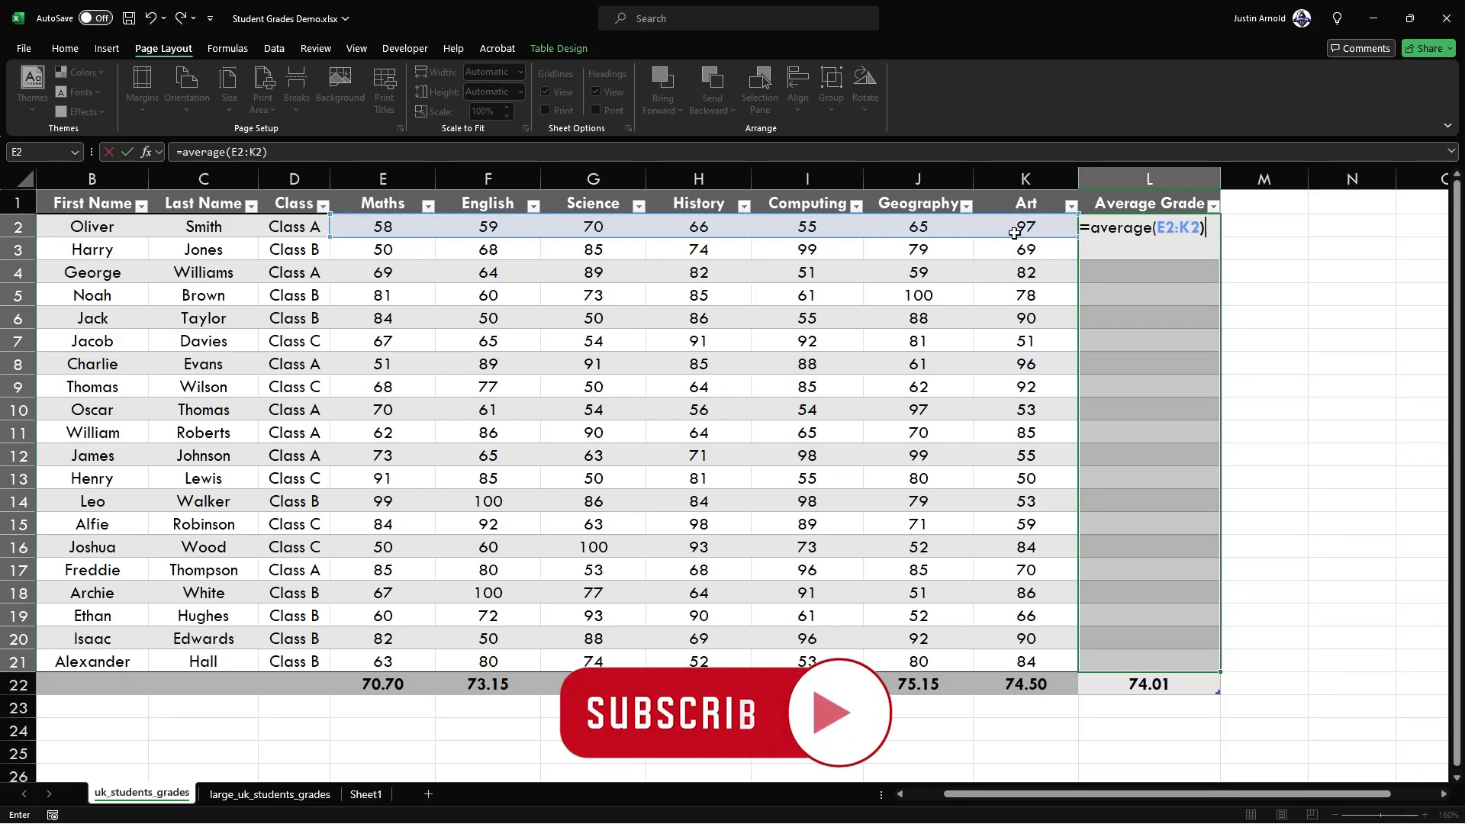
key("ctrl+Return")
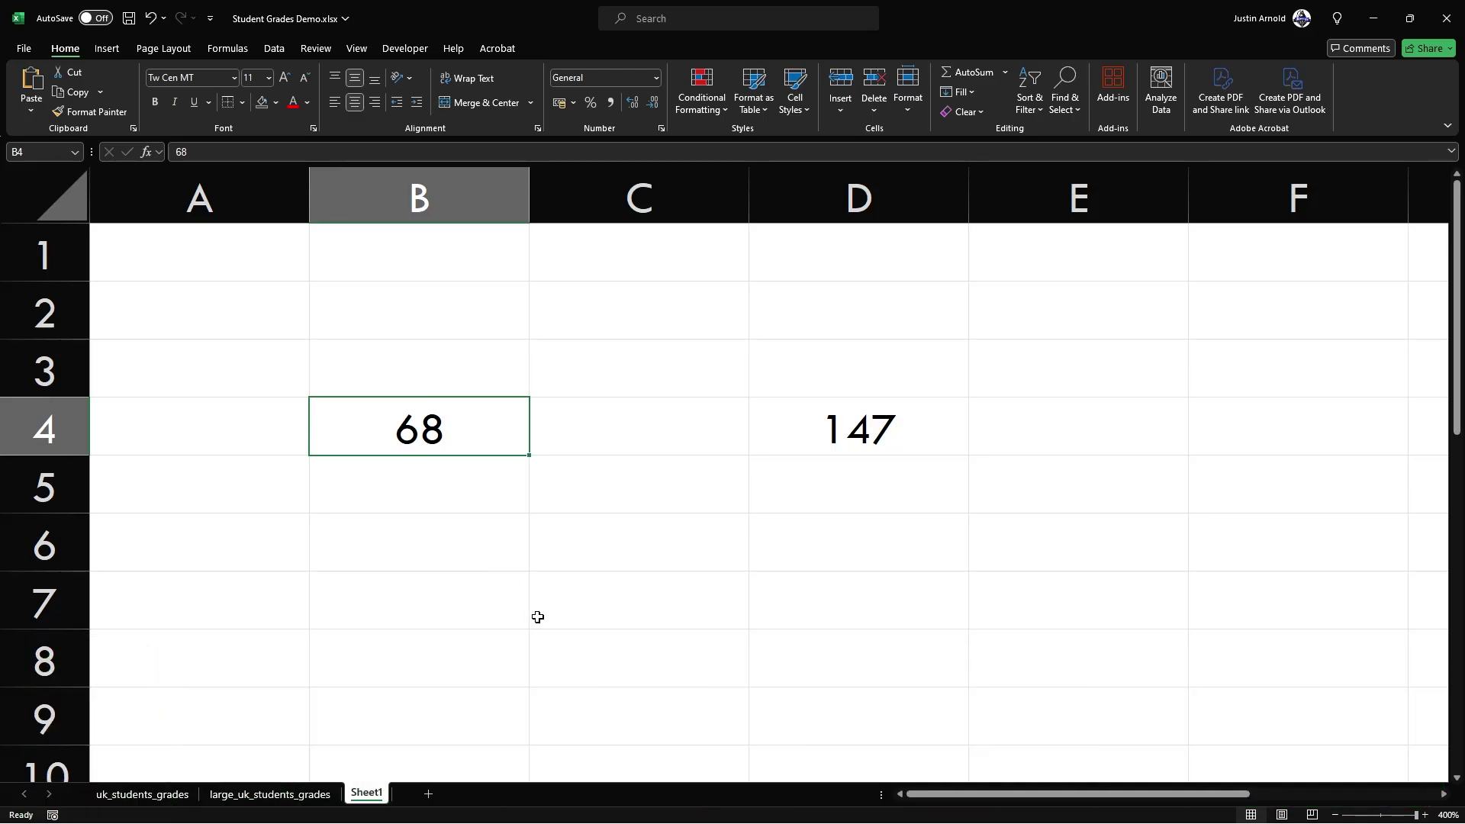
Apply currency format to B4 (£68.00) with Ctrl+Shift+$ and percentage to D4 (14700%) with Ctrl+Shift+%
key("ctrl+shift+4")
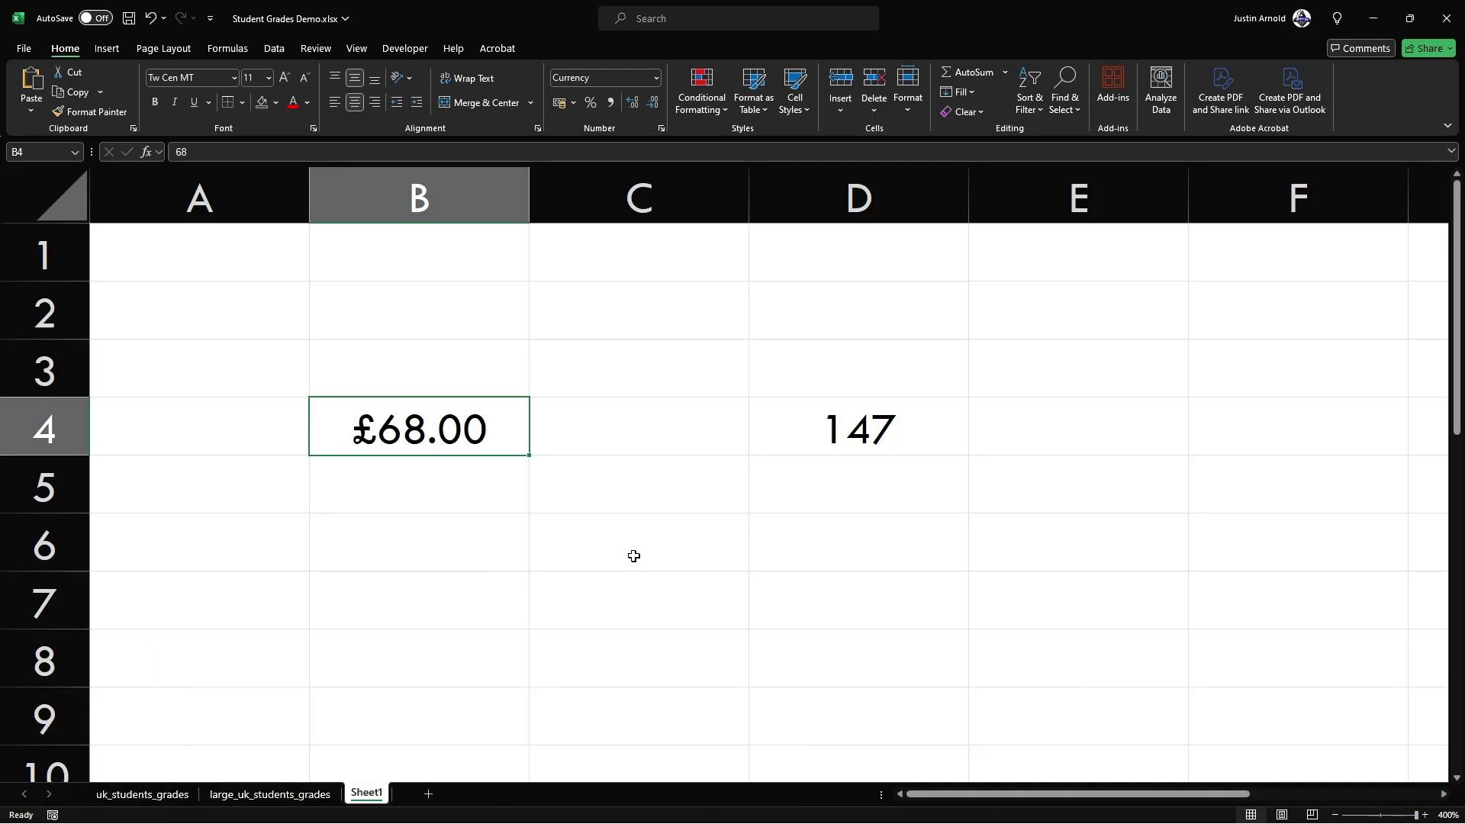
left_click(817, 435)
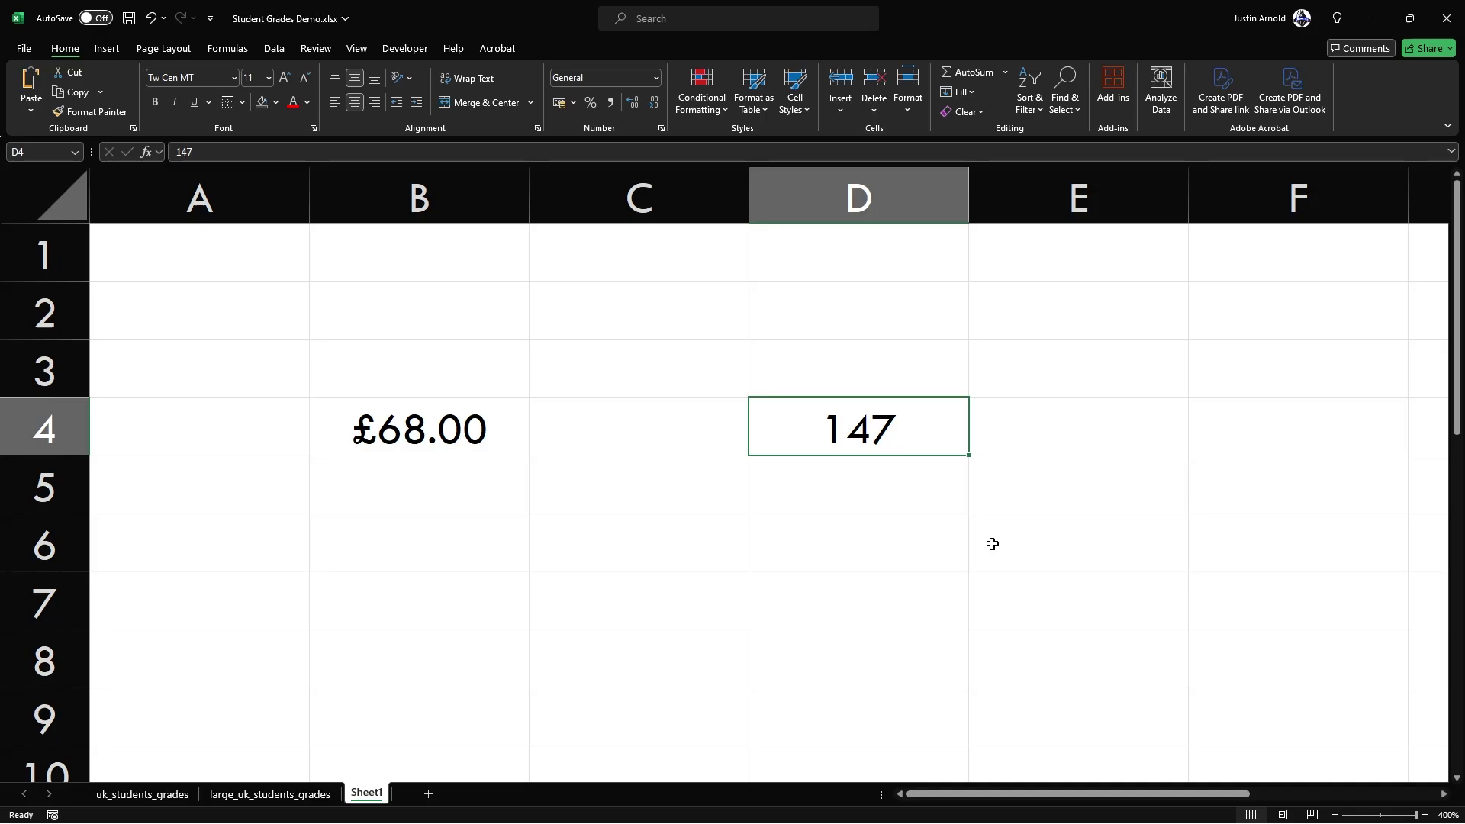
key("ctrl+shift+5")
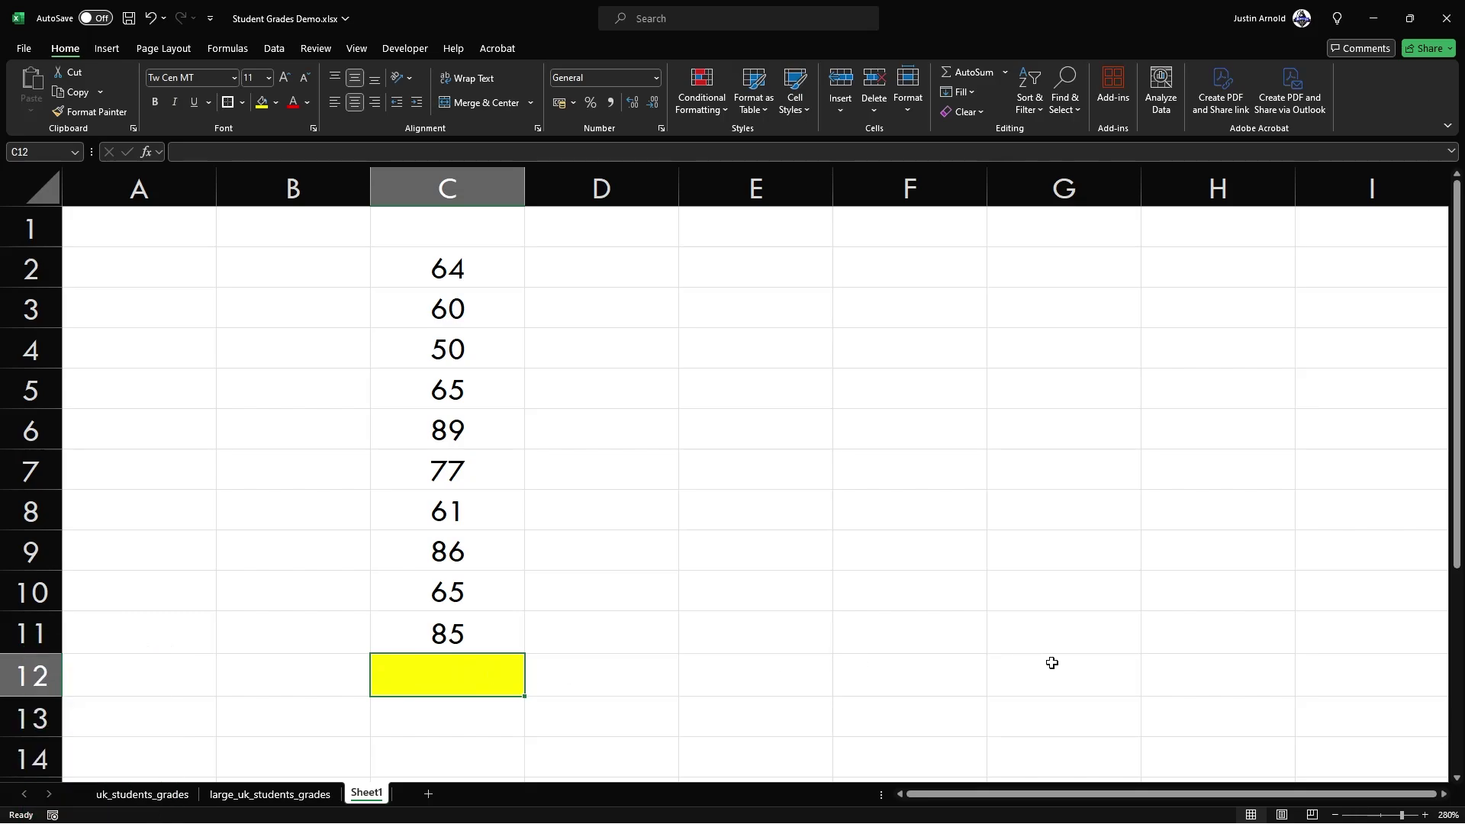
AutoSum C2:C11 into C12 with Alt+= to get 702
key("alt+equal")
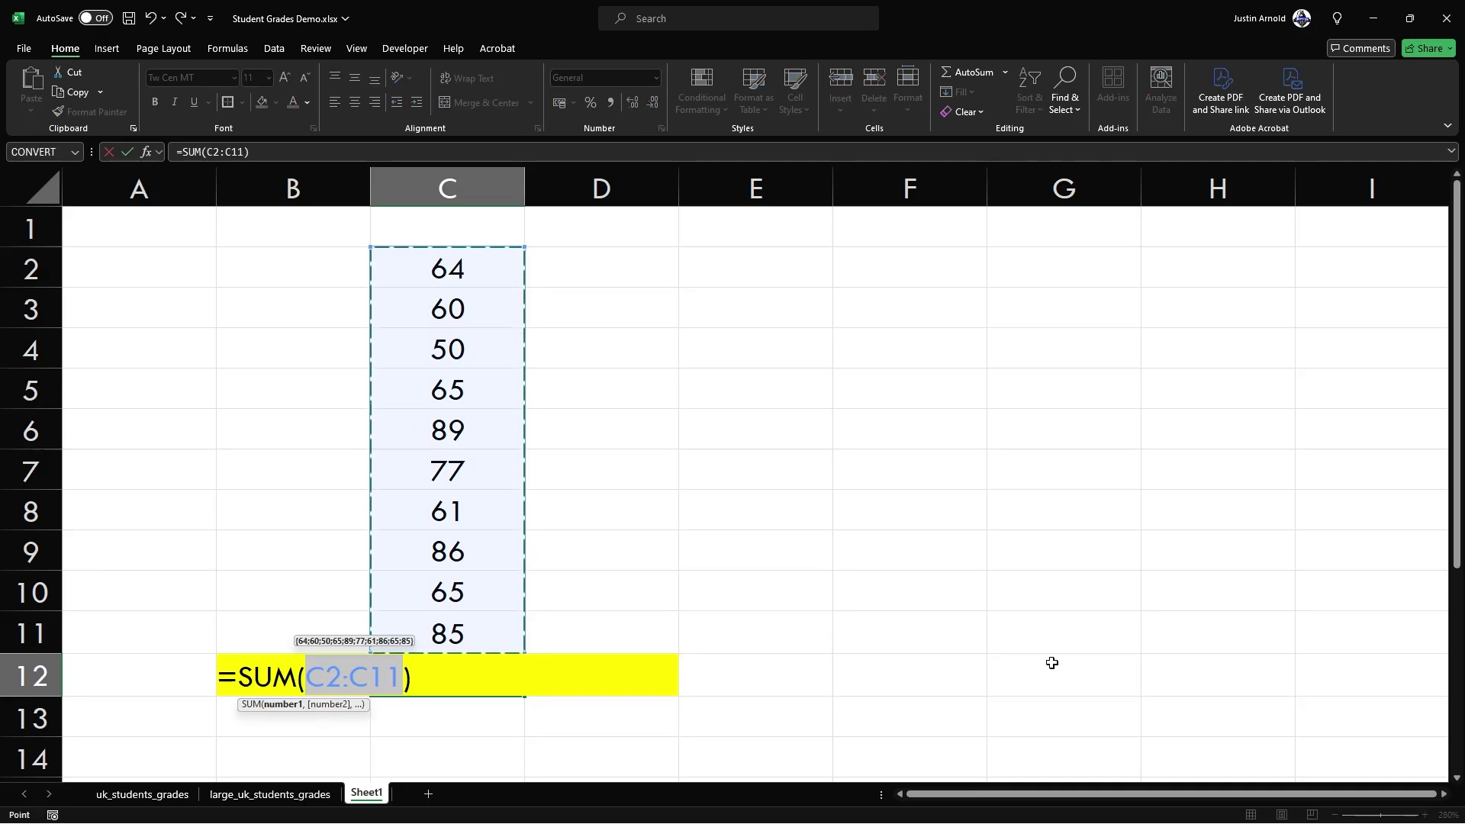
key("Return")
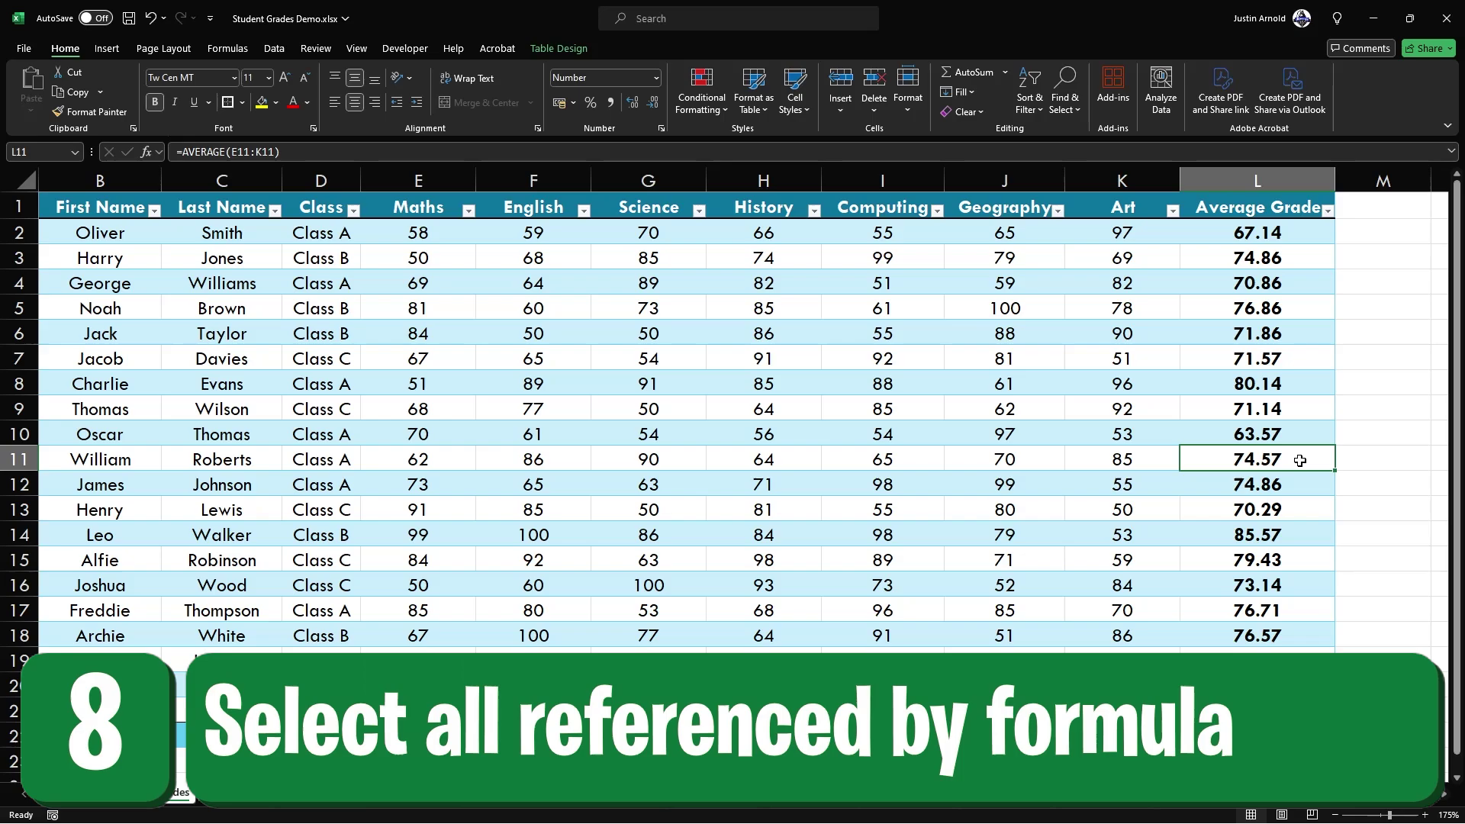
Inspect L11's AVERAGE formula, cancel the edit, then select its precedents E11:K11 with Ctrl+[
double_click(1301, 460)
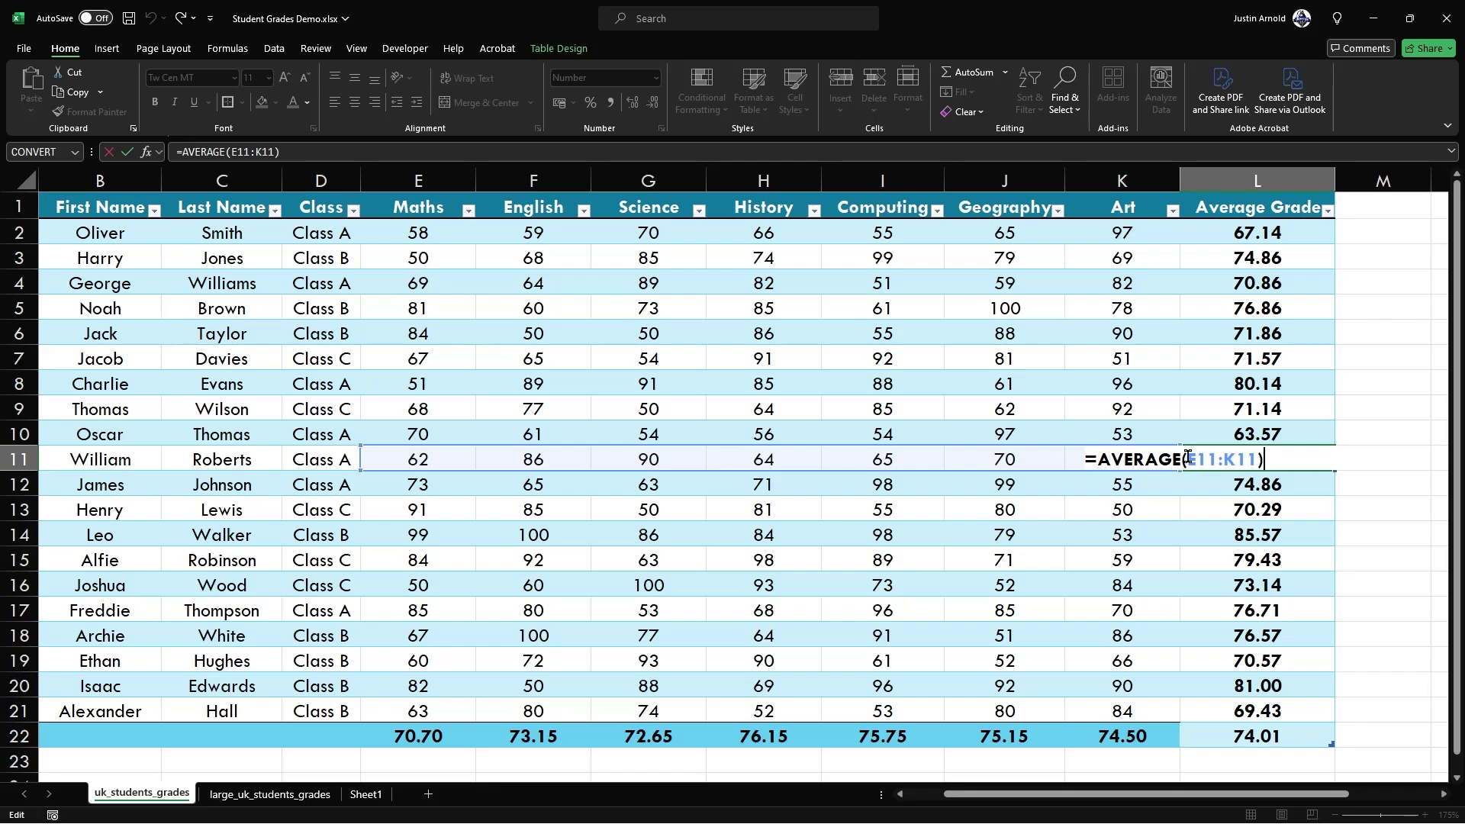
key("Escape")
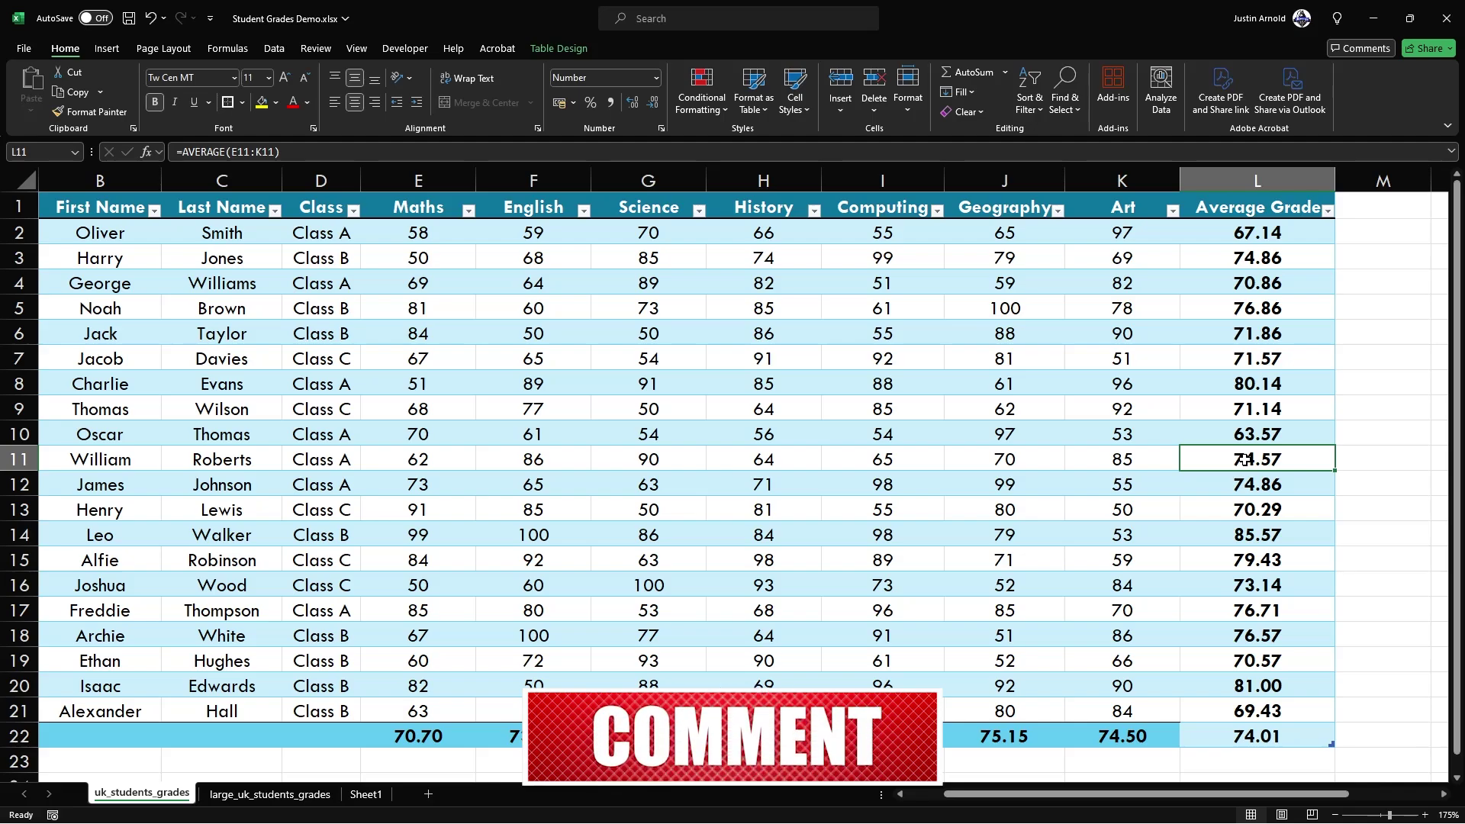
key("ctrl+bracketleft")
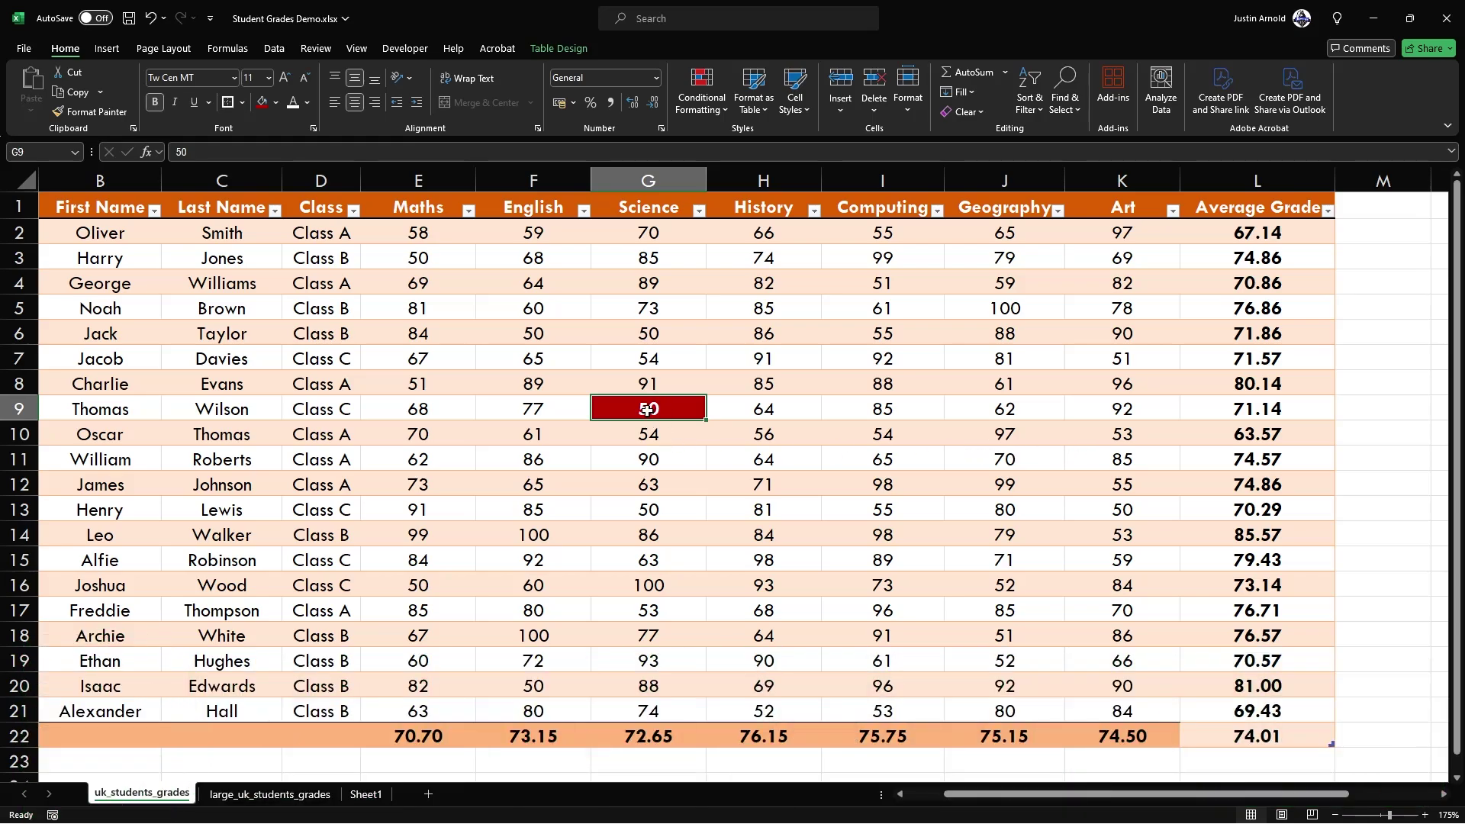
Select column G with Ctrl+Space, then row 9 from G9 with Shift+Space
key("ctrl+space")
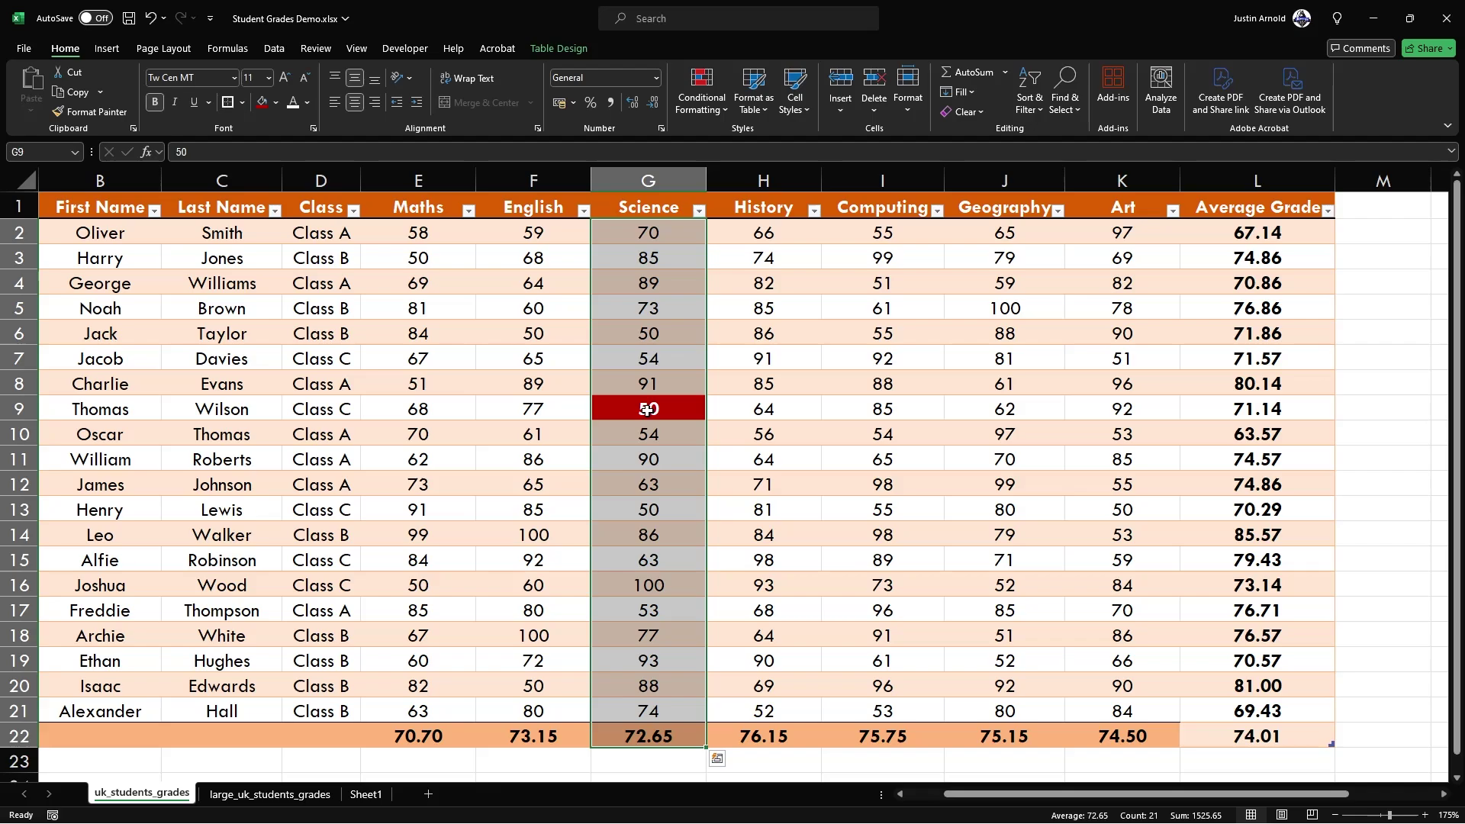
left_click(647, 409)
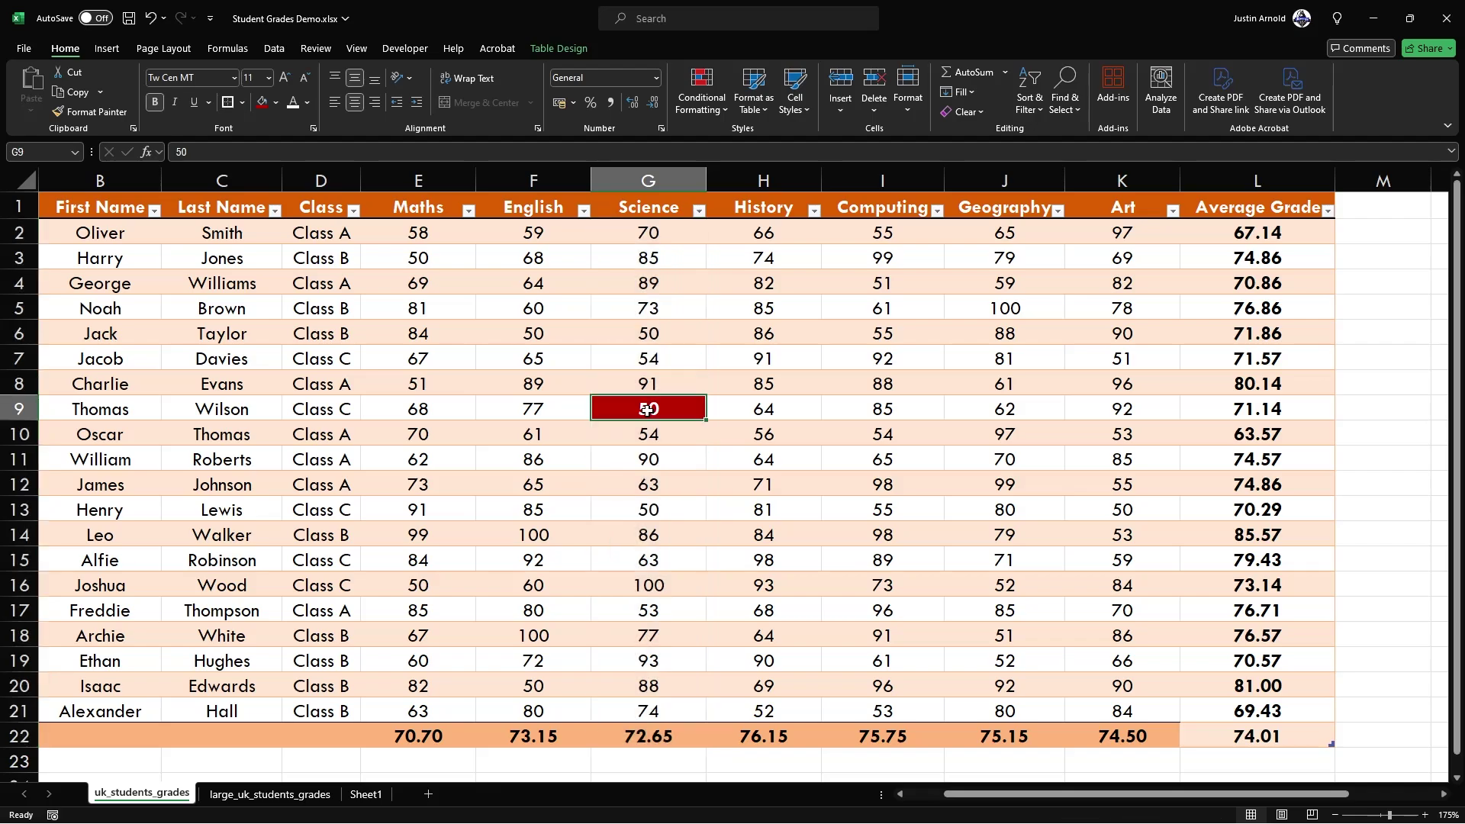
key("shift+space")
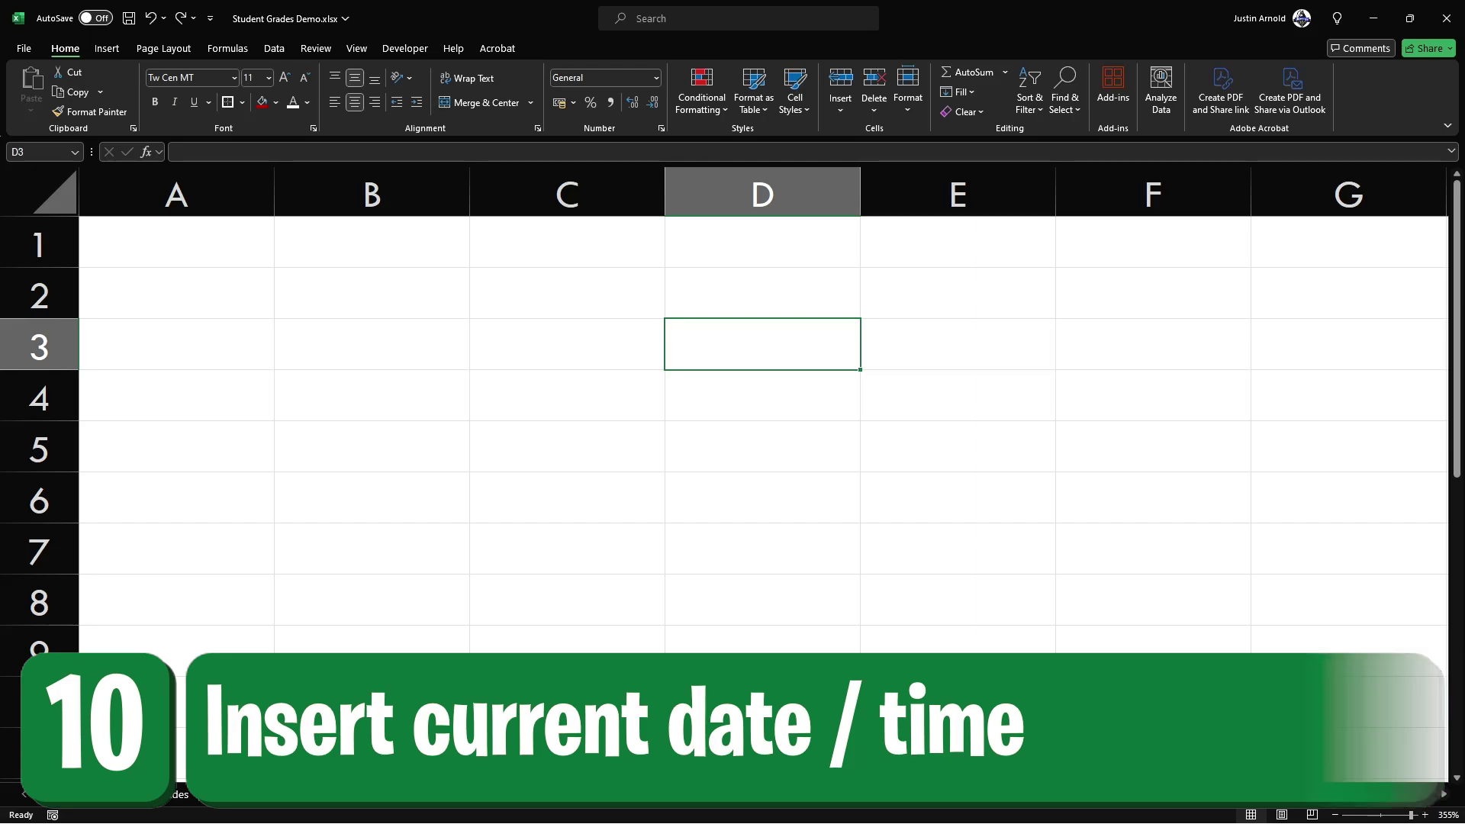
Enter today's date 28/7/24 in D3 with Ctrl+; and the time 20:09 in D4 with Ctrl+Shift+;
key("ctrl+semicolon")
key("Return")
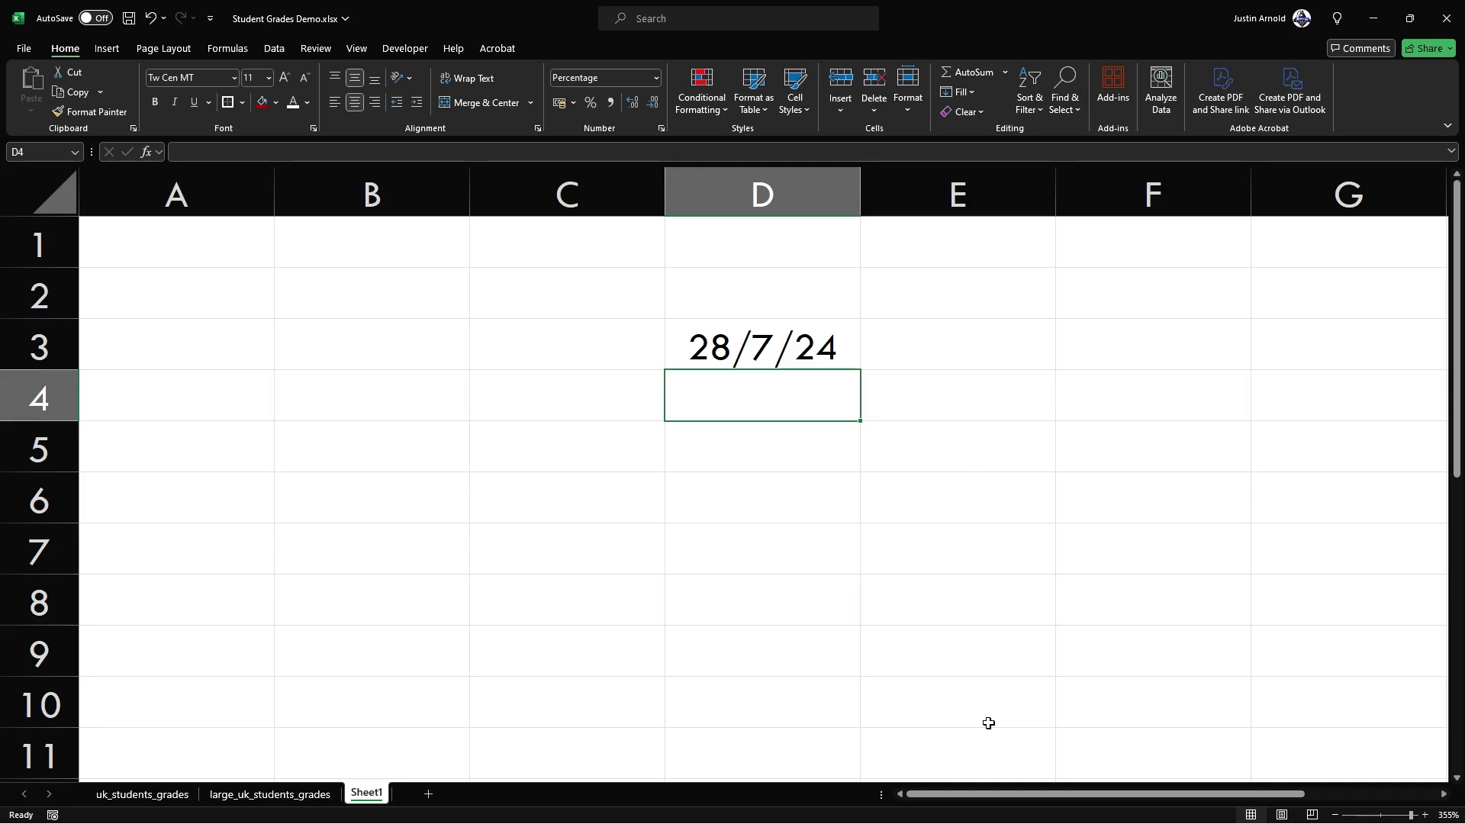
key("ctrl+shift+semicolon")
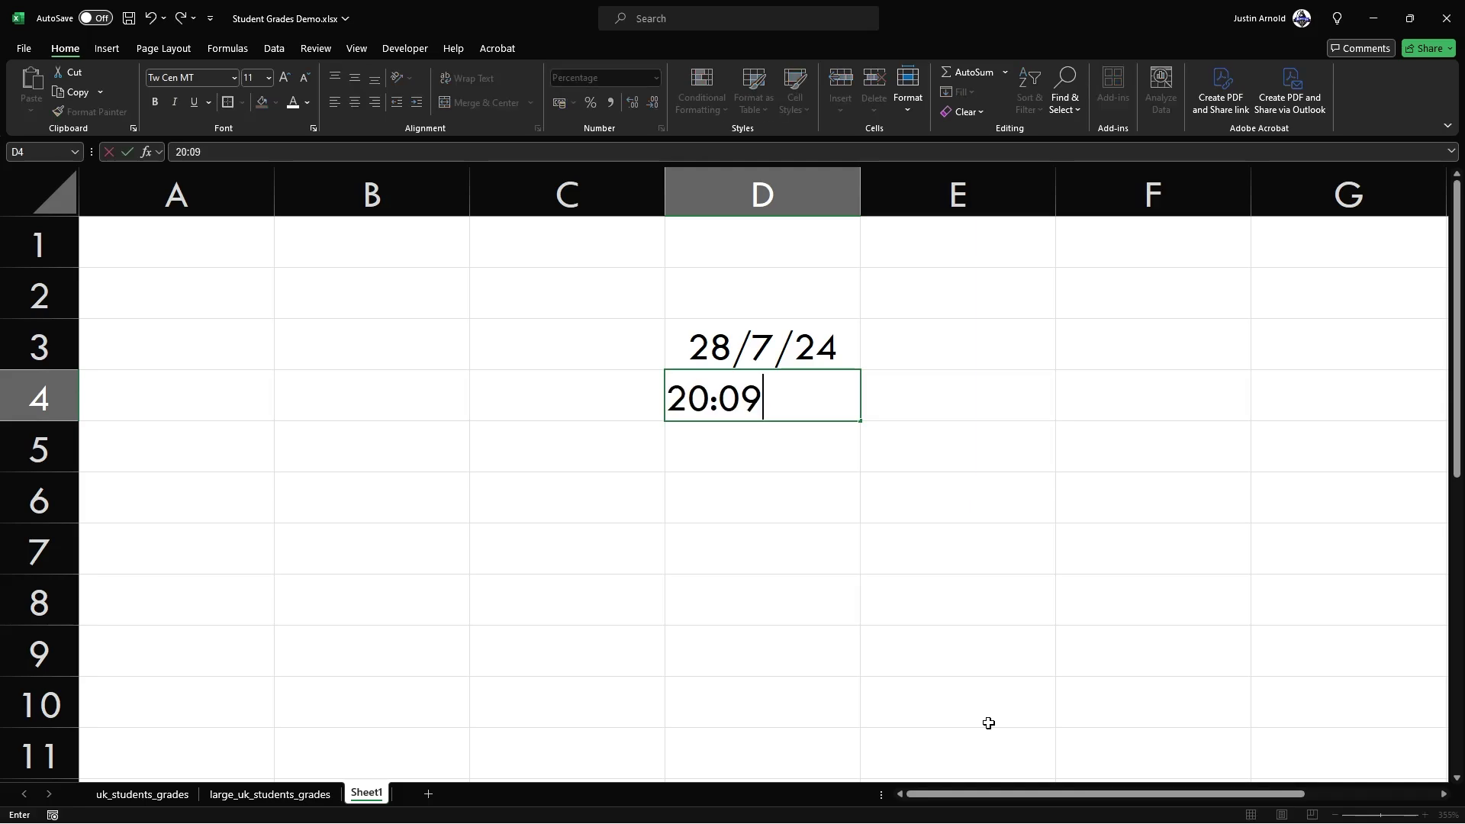
key("Return")
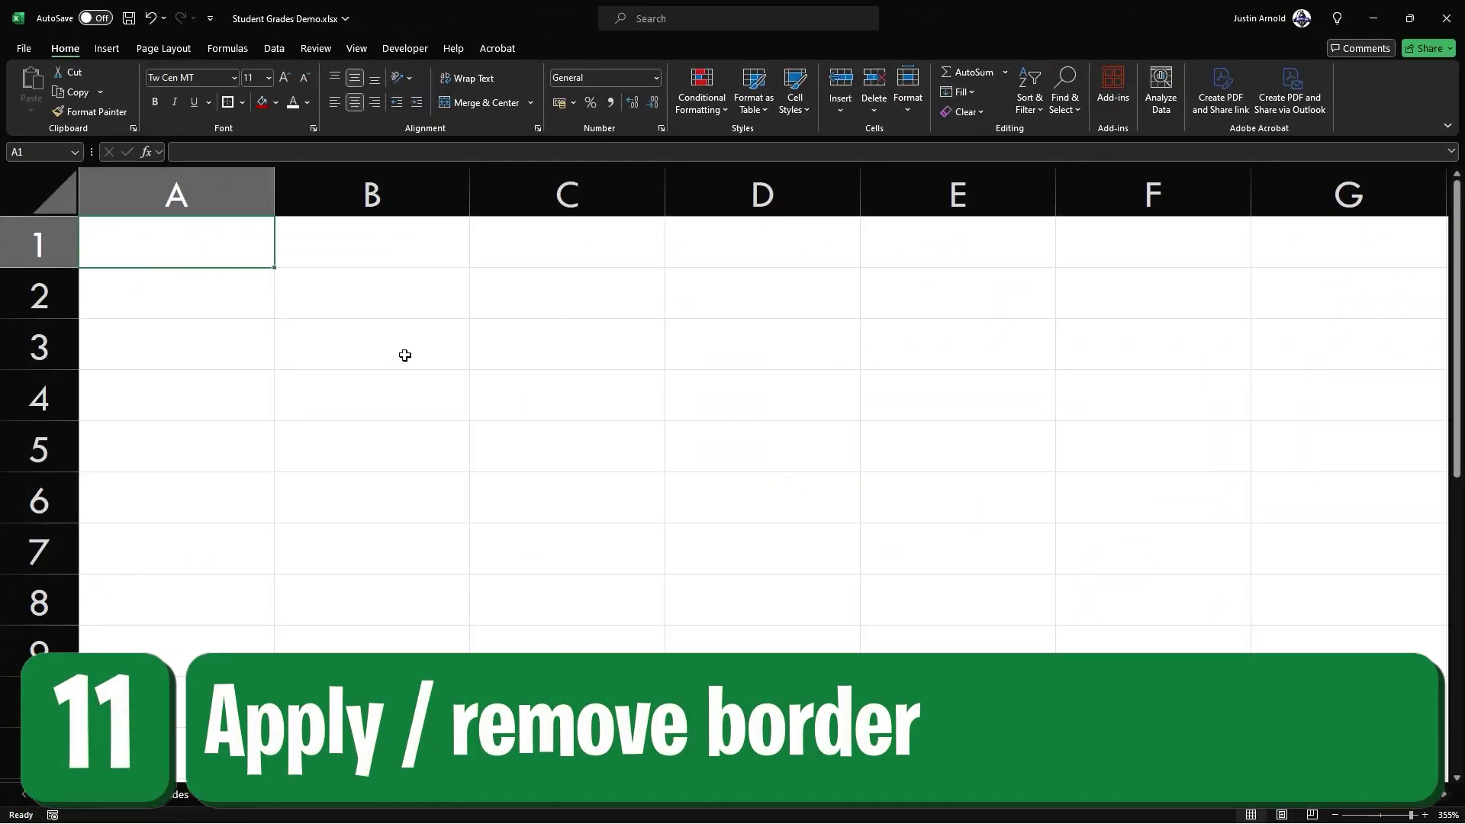
left_click_drag(410, 344, 920, 576)
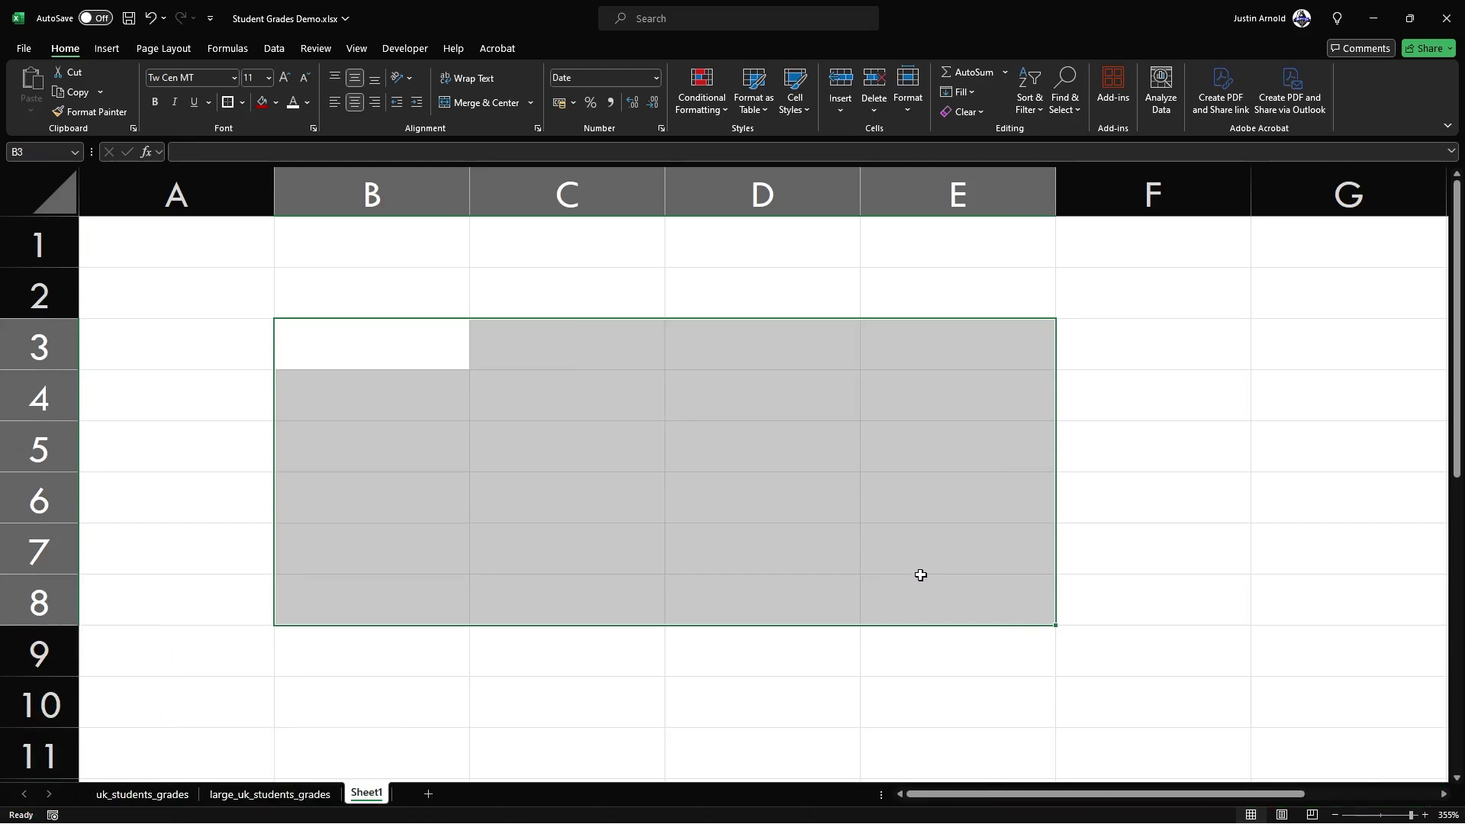
left_click(1274, 379)
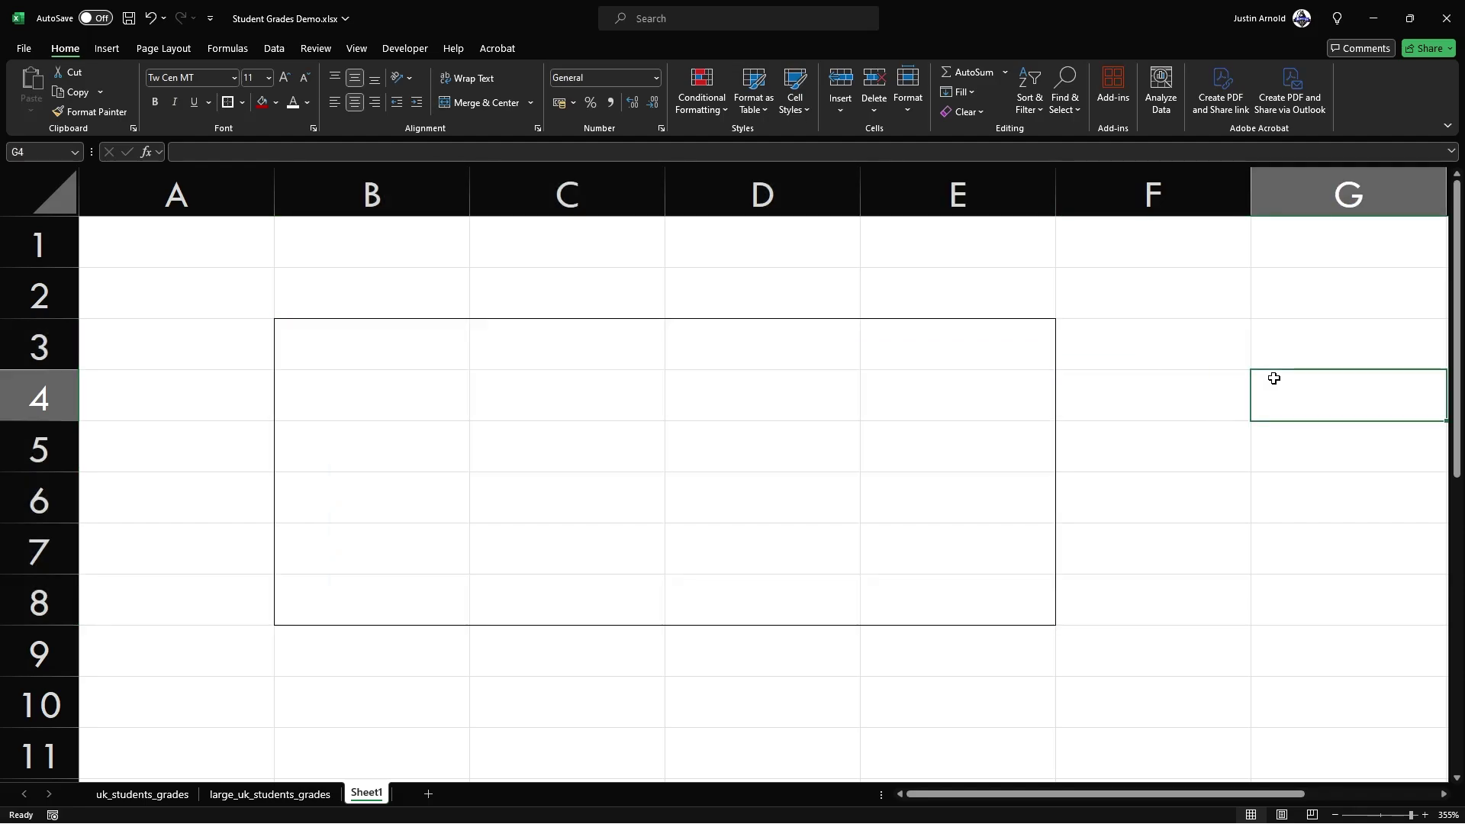
left_click_drag(300, 341, 911, 587)
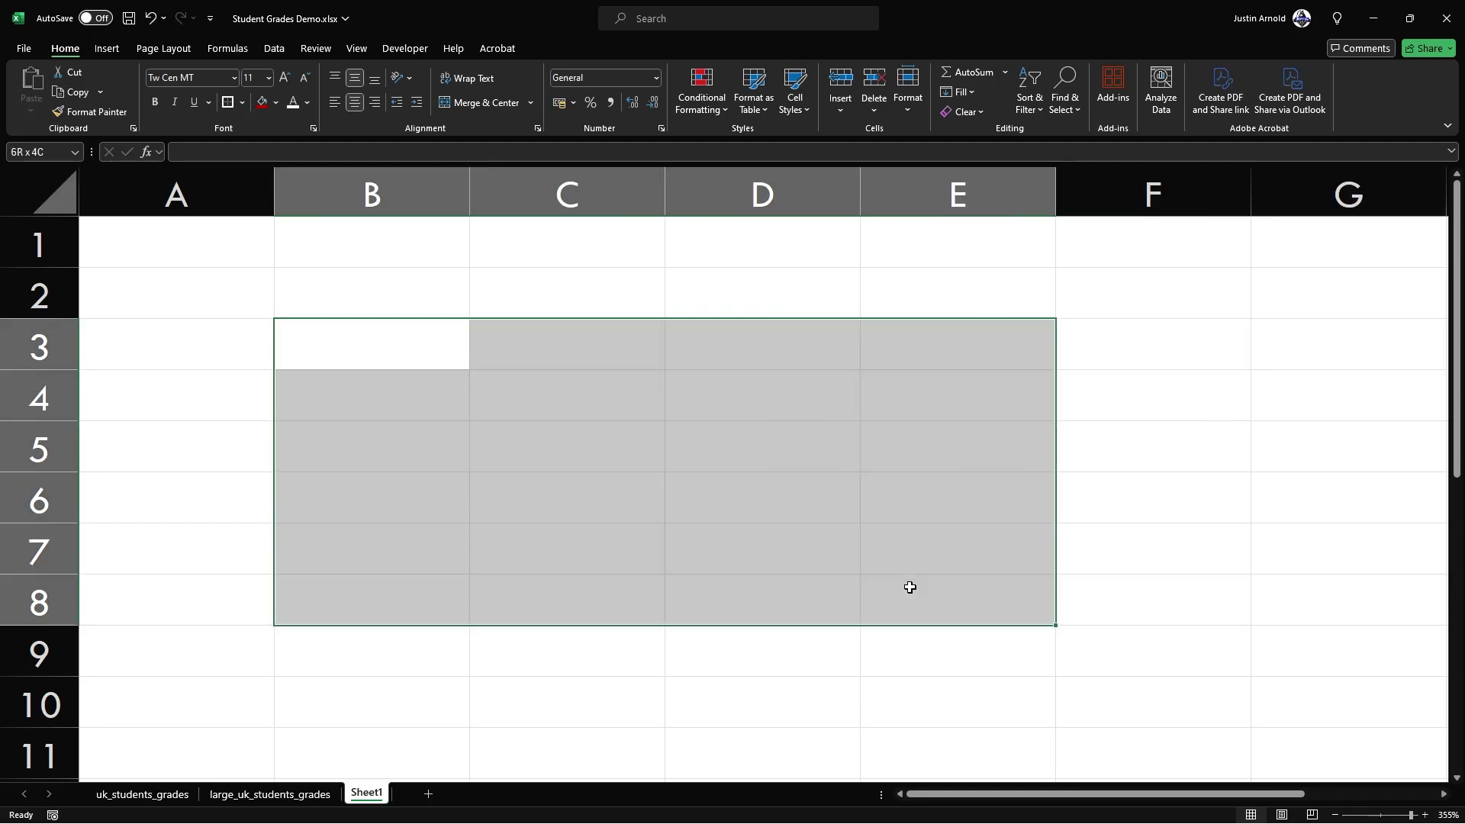
left_click(1124, 589)
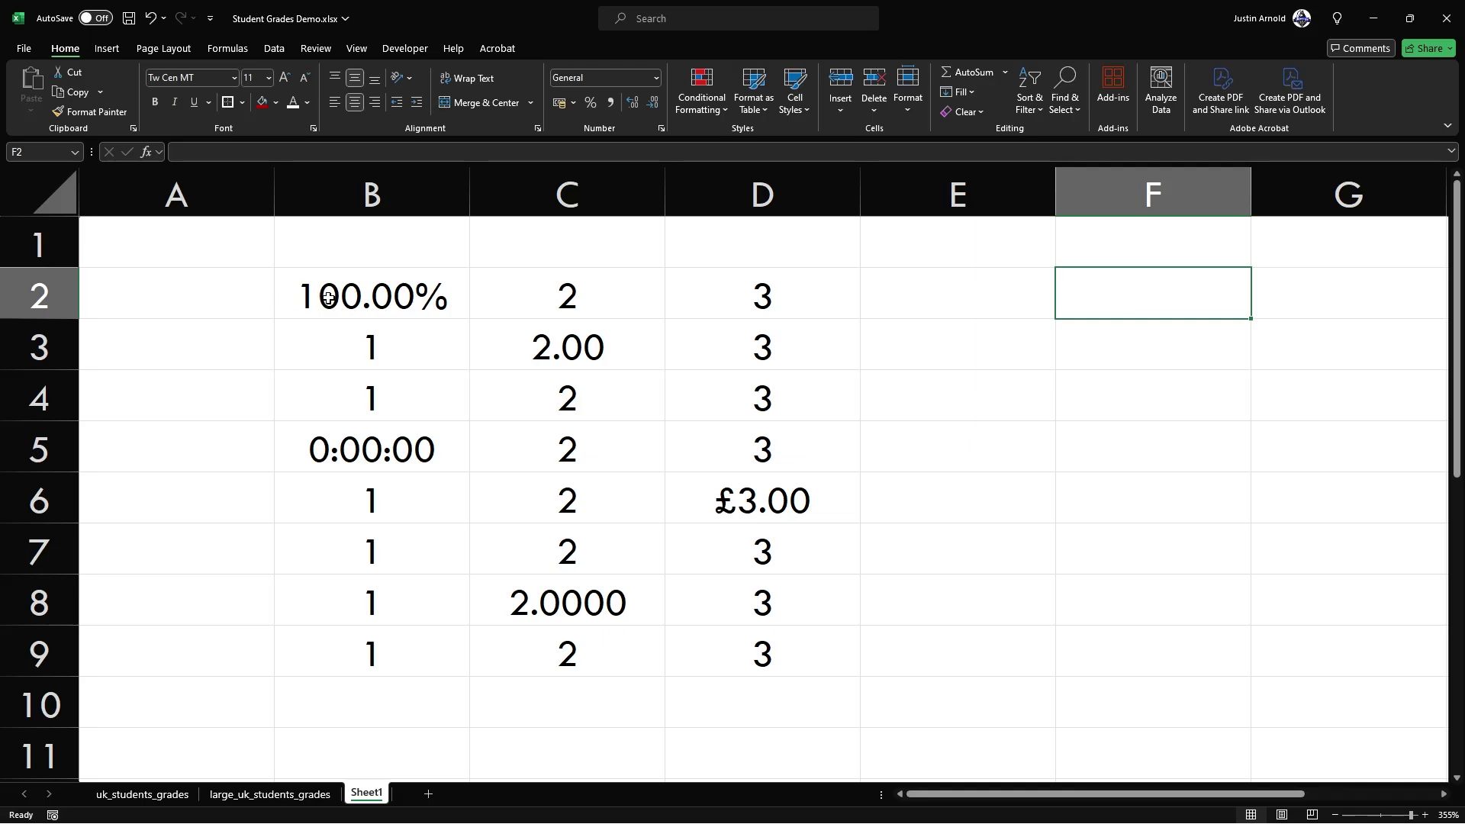
Apply General format to B2:D9 with Ctrl+Shift+~ so the percent, time and currency values read 1, 2, 3
left_click_drag(329, 297, 717, 649)
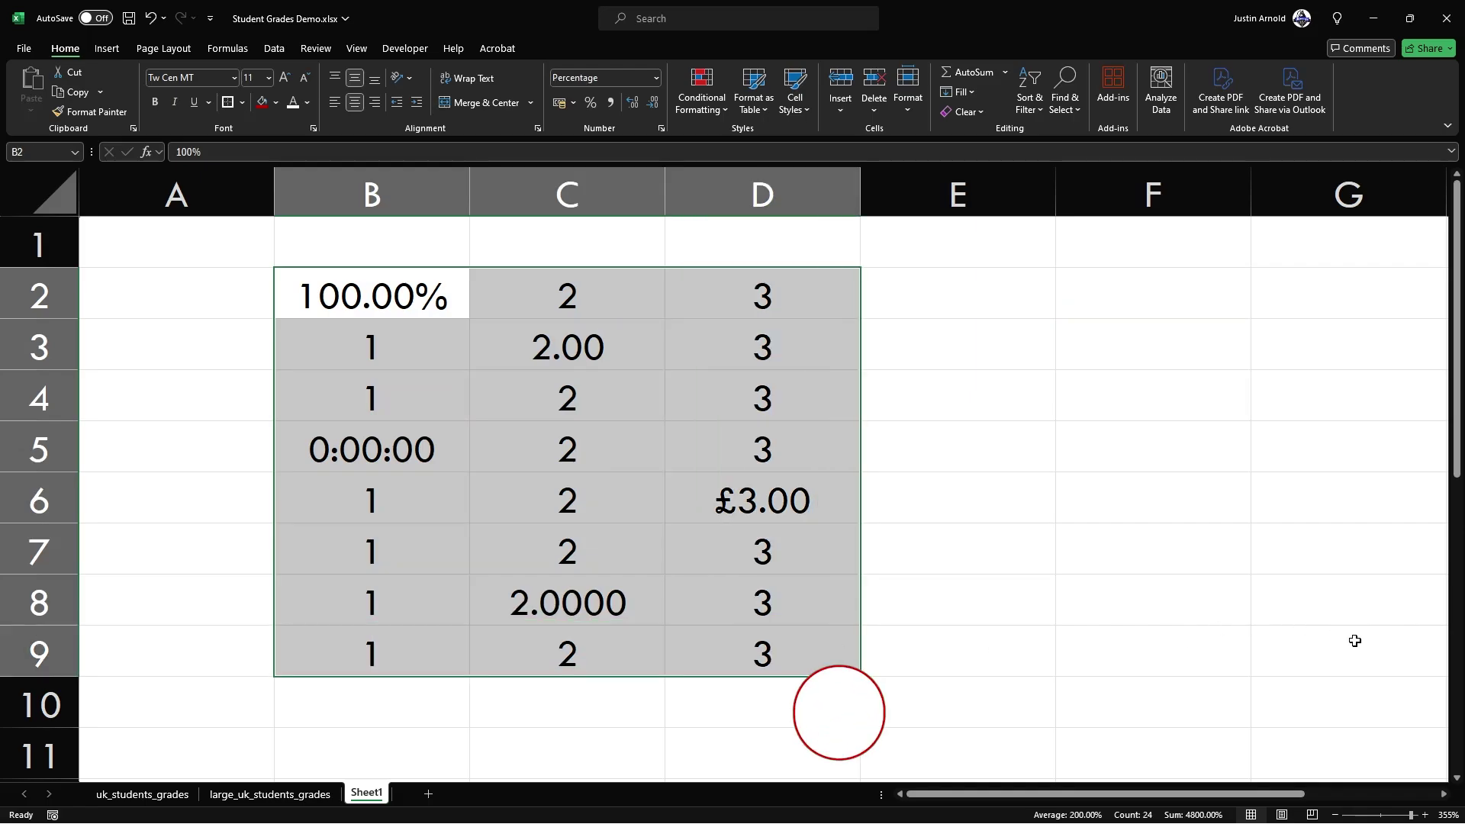
key("ctrl+shift+asciitilde")
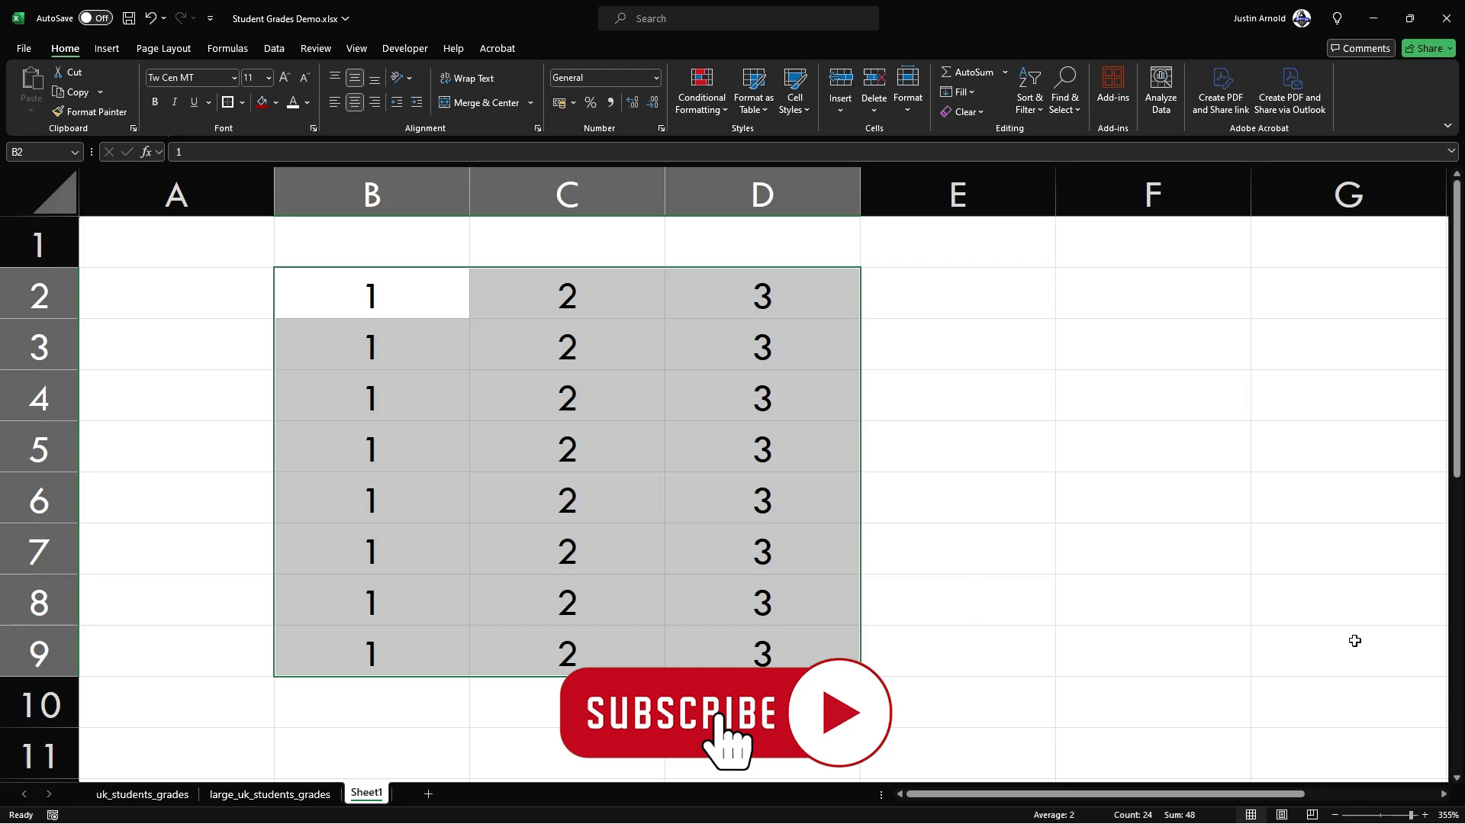